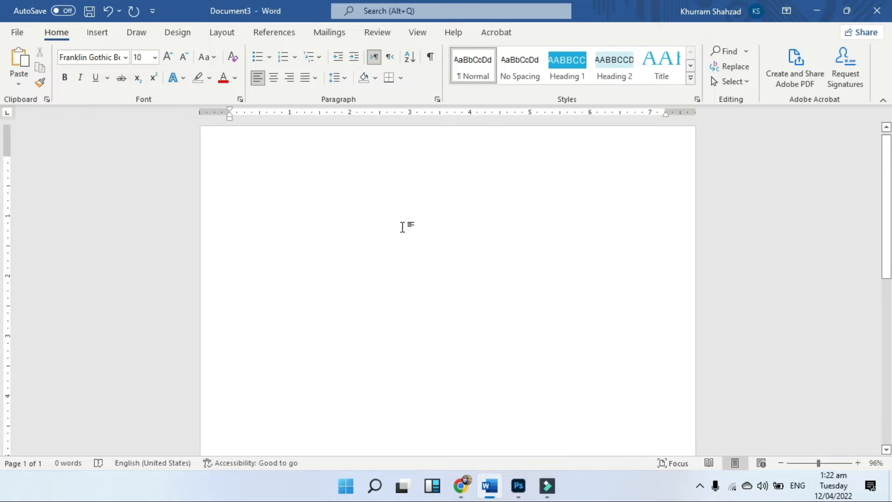
- Set the page size to A4 and the margins to Narrow
{"action": "left_click", "coordinate": [235, 35]}
{"action": "left_click", "coordinate": [91, 79]}
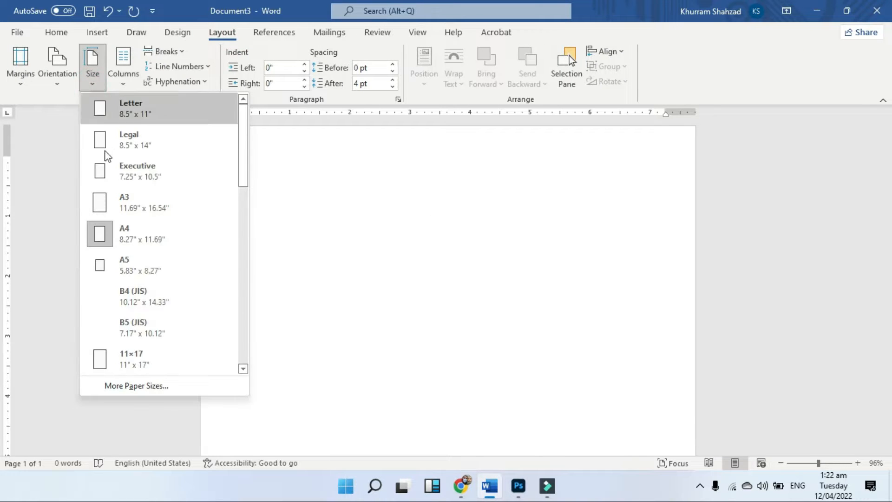
{"action": "left_click", "coordinate": [115, 234]}
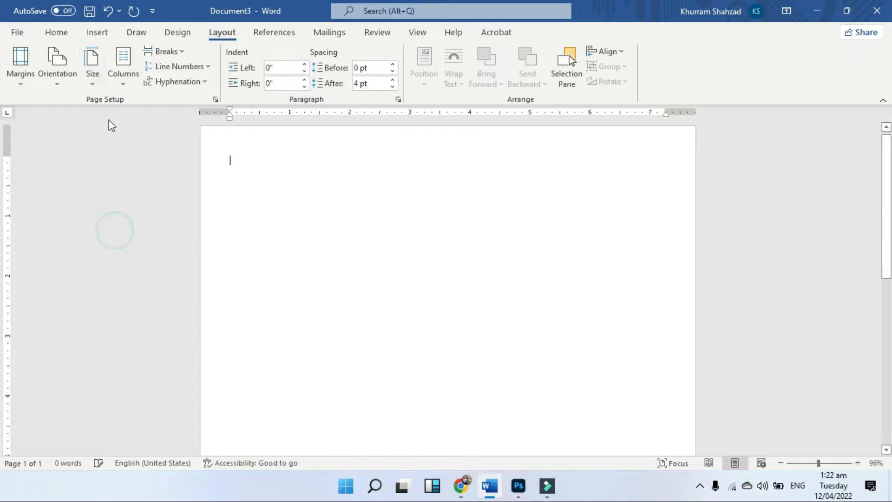
{"action": "left_click", "coordinate": [17, 74]}
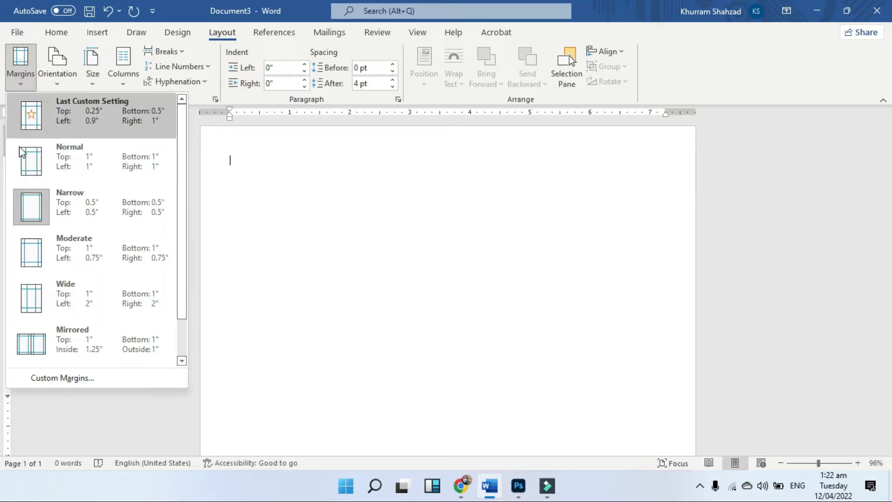
{"action": "left_click", "coordinate": [93, 213]}
- Draw a full-height rectangle about 11.63" by 3.42" along the right edge of the page
{"action": "scroll", "coordinate": [88, 210], "scroll_direction": "down", "scroll_amount": 6}
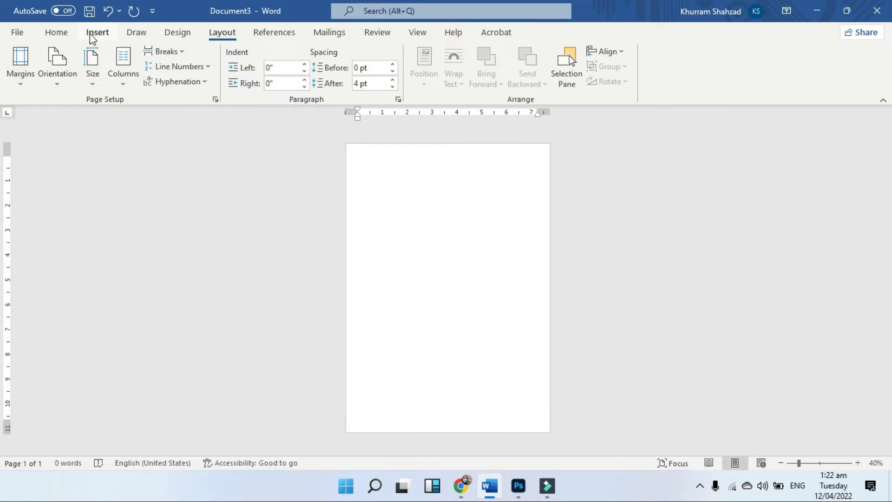
{"action": "left_click", "coordinate": [92, 36]}
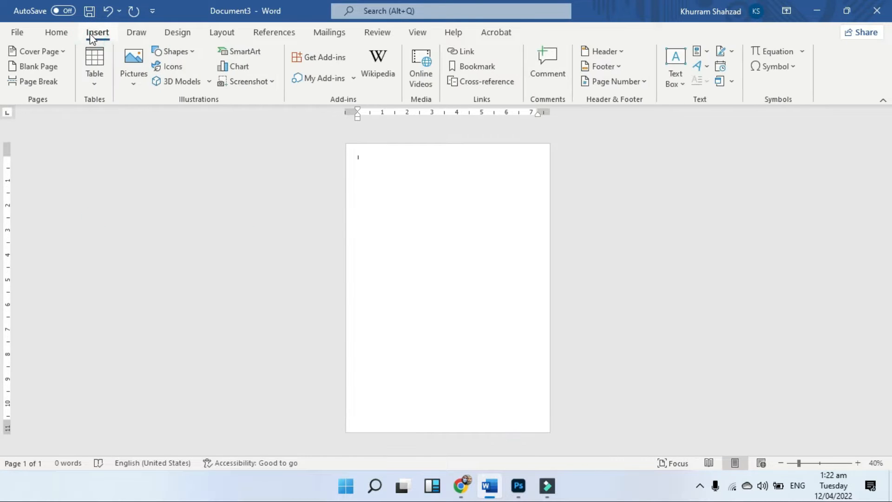
{"action": "left_click", "coordinate": [196, 52]}
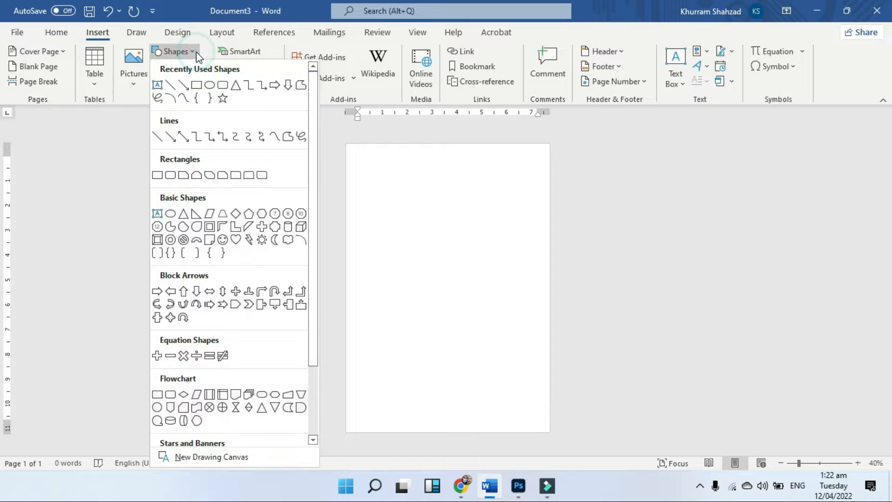
{"action": "left_click", "coordinate": [196, 86]}
{"action": "left_click_drag", "start_coordinate": [465, 144], "coordinate": [549, 431]}
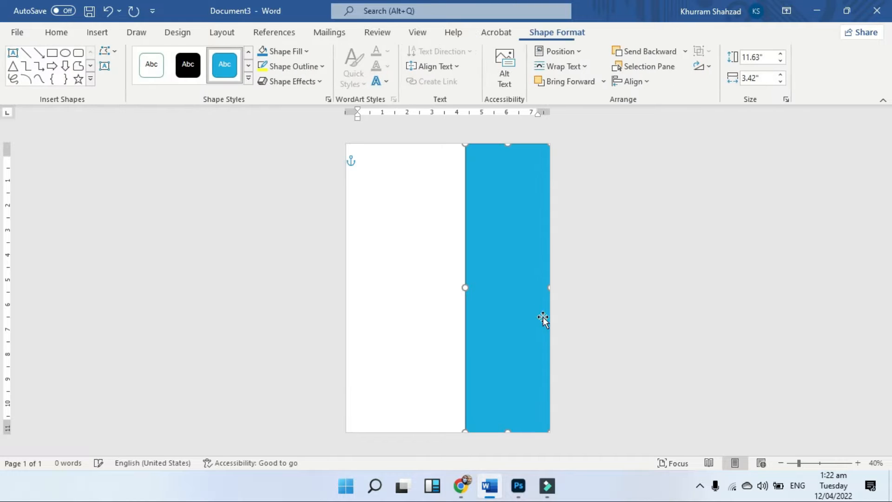
- Give the rectangle a dark blue fill with no outline and narrow it from its left edge
{"action": "left_click", "coordinate": [323, 67]}
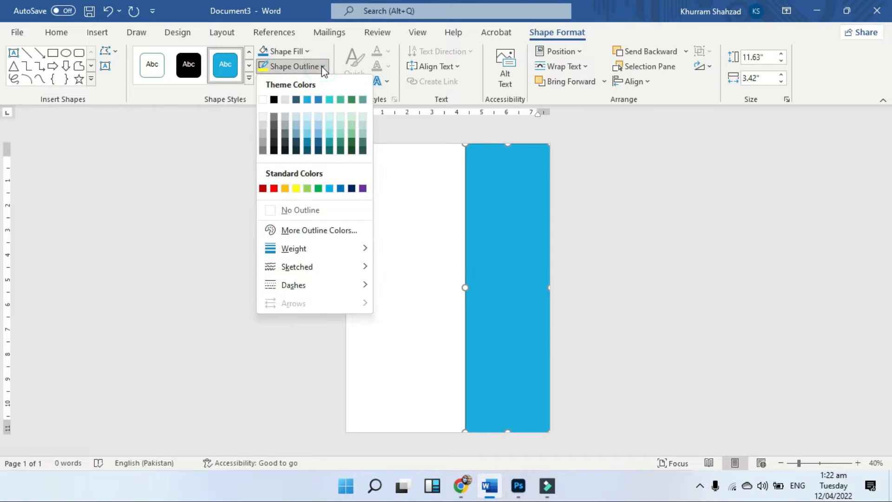
{"action": "left_click", "coordinate": [329, 211]}
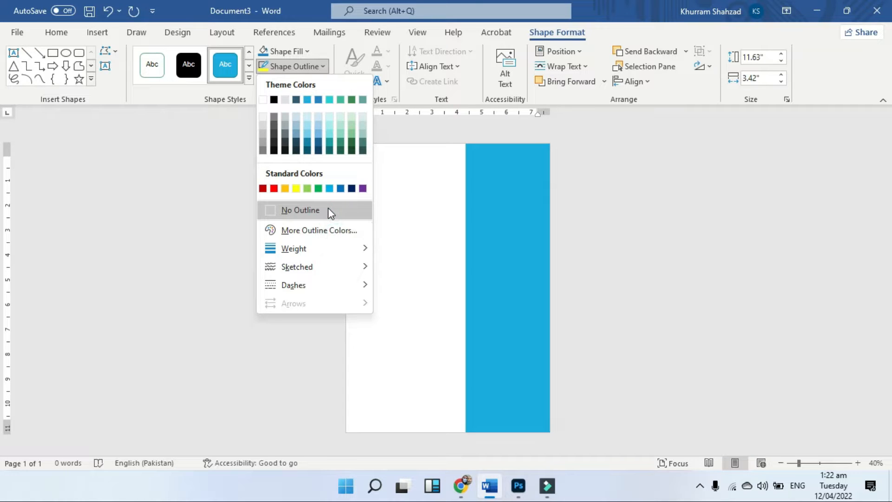
{"action": "left_click", "coordinate": [308, 52]}
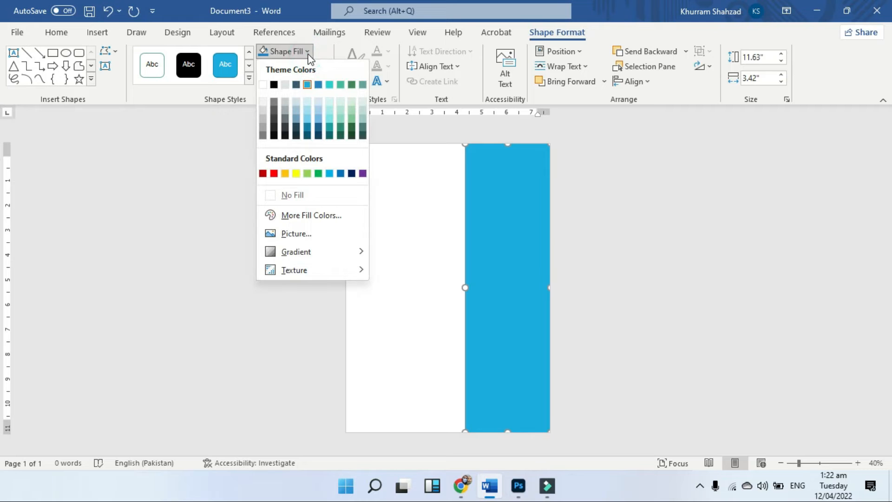
{"action": "left_click", "coordinate": [348, 175]}
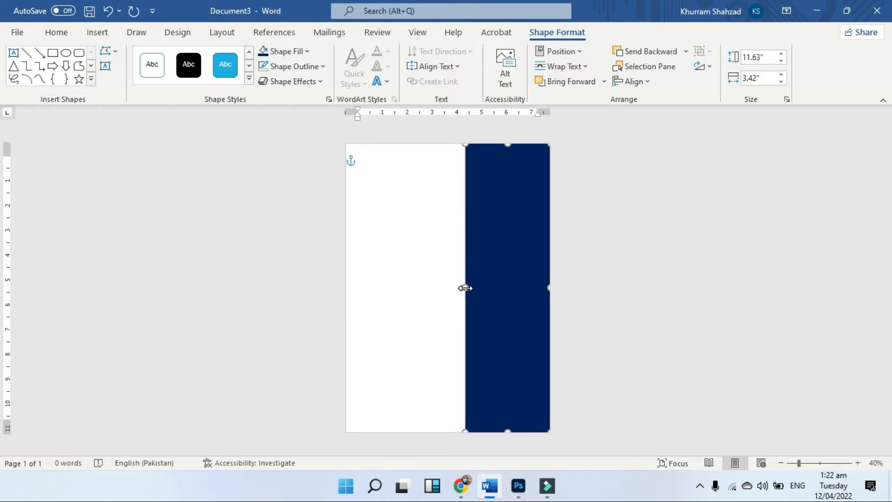
{"action": "left_click_drag", "start_coordinate": [466, 288], "coordinate": [480, 288]}
{"action": "left_click", "coordinate": [383, 235]}
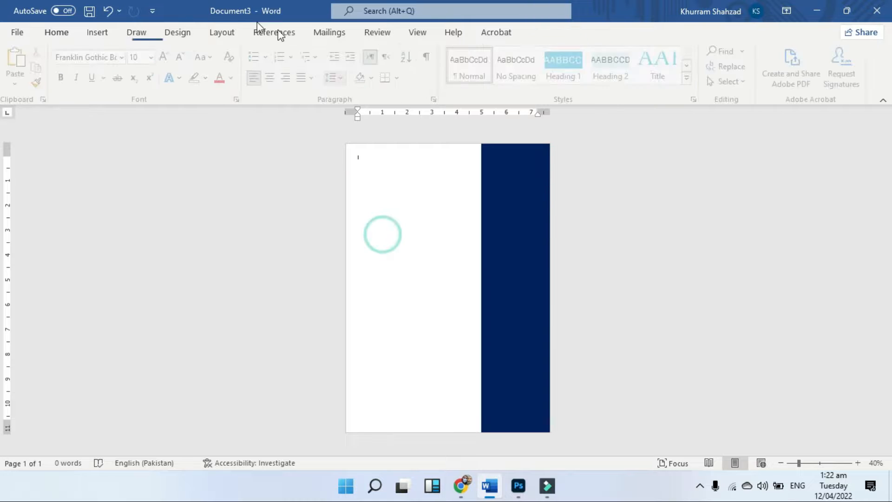
- Draw a horizontal line about 2.58" long across the upper part of the dark blue band
{"action": "left_click", "coordinate": [103, 33]}
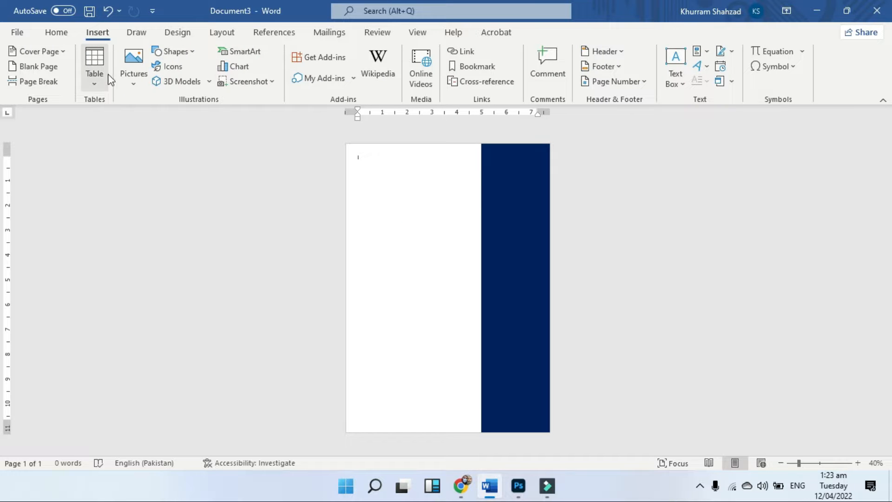
{"action": "left_click", "coordinate": [188, 52]}
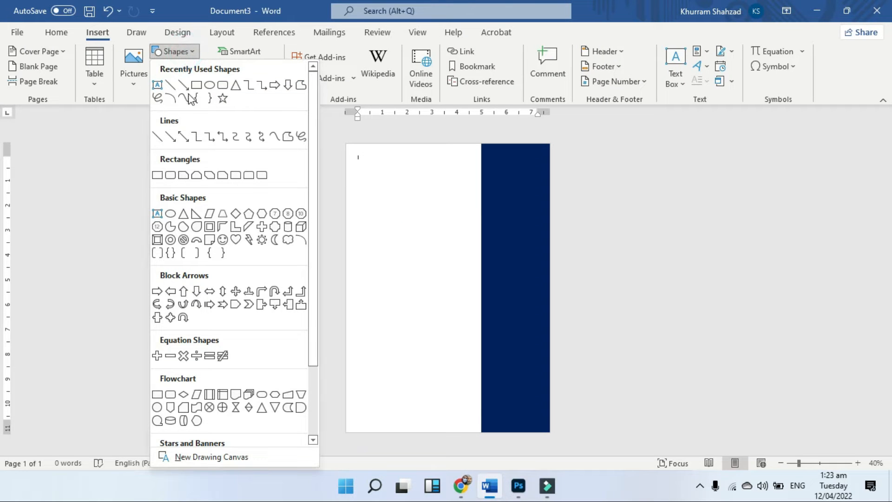
{"action": "left_click", "coordinate": [156, 136]}
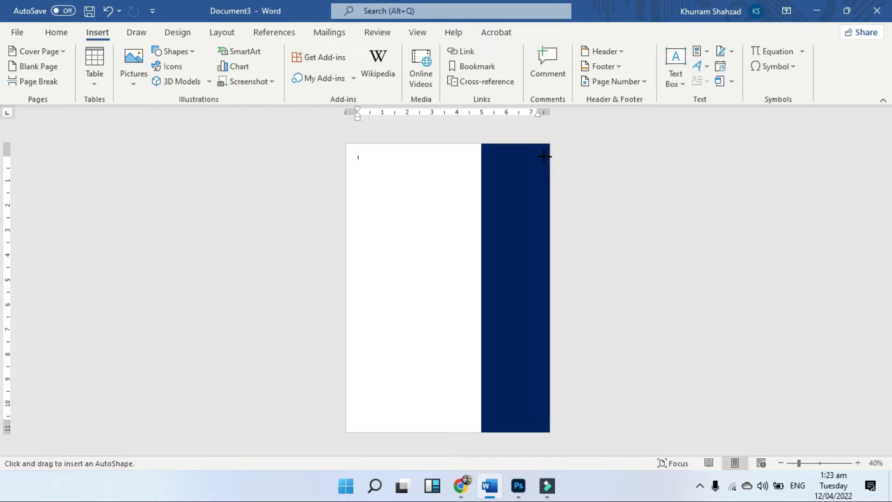
{"action": "left_click_drag", "start_coordinate": [550, 156], "coordinate": [486, 157]}
- Set the line's weight to 6 pt and its colour to yellow
{"action": "left_click", "coordinate": [324, 67]}
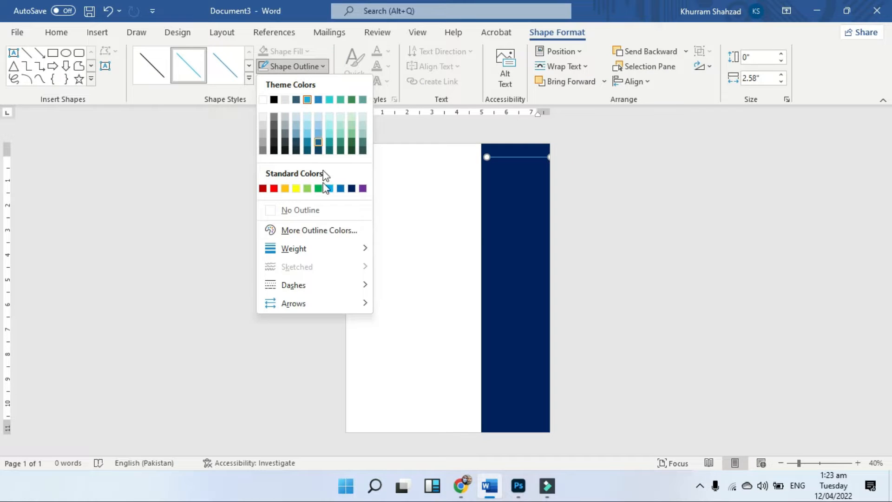
{"action": "mouse_move", "coordinate": [325, 249]}
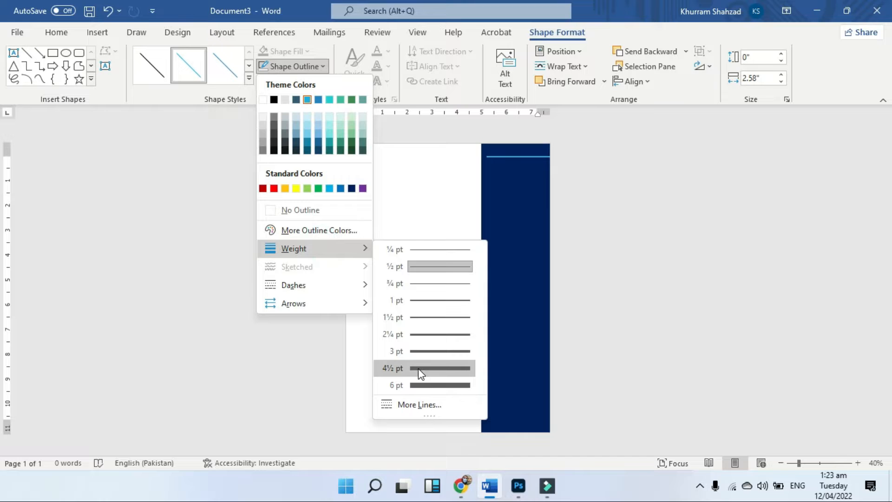
{"action": "left_click", "coordinate": [425, 385]}
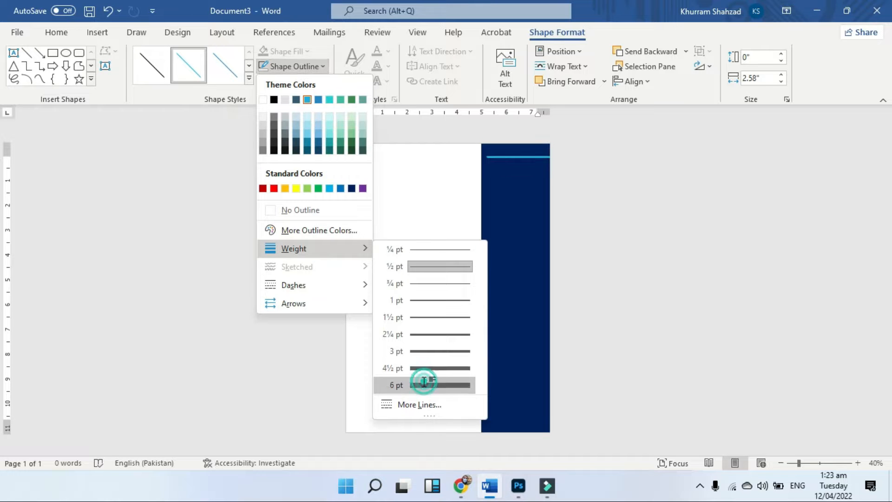
{"action": "left_click", "coordinate": [324, 67]}
{"action": "left_click", "coordinate": [296, 189]}
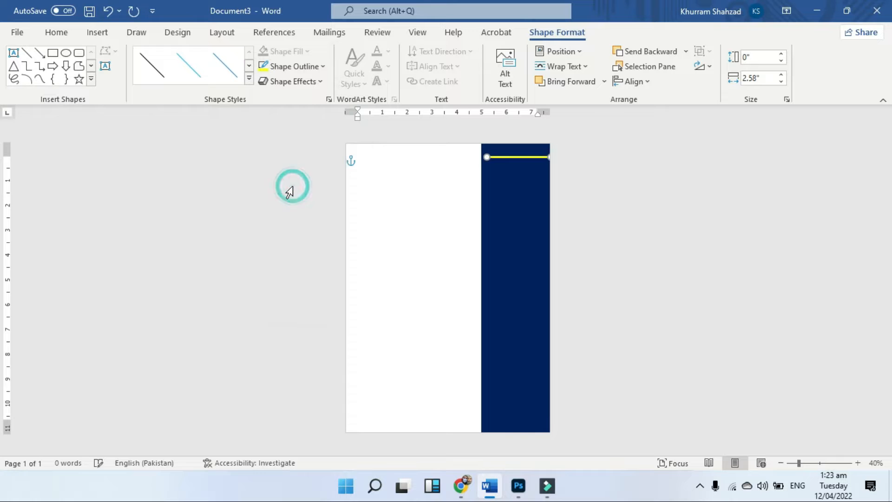
- Place a copy of the yellow line lower on the dark blue band and colour it green
{"action": "left_click_drag", "start_coordinate": [532, 157], "coordinate": [532, 192]}
{"action": "key", "text": "ctrl+z"}
{"action": "left_click", "coordinate": [523, 161]}
{"action": "left_click_drag", "start_coordinate": [522, 161], "coordinate": [520, 198]}
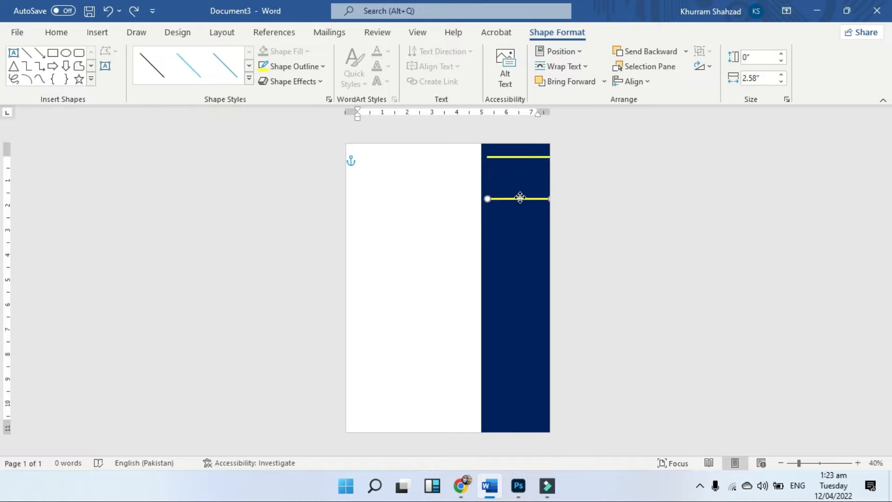
{"action": "left_click", "coordinate": [321, 66]}
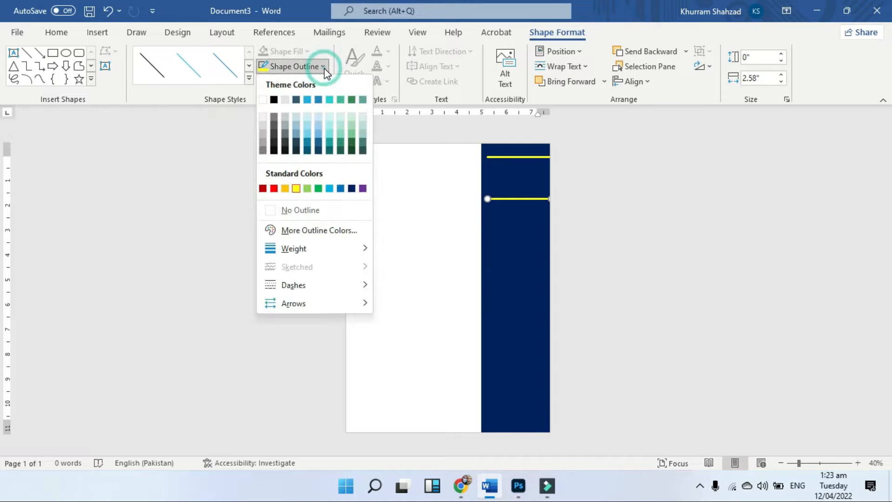
{"action": "left_click", "coordinate": [318, 189]}
- Place a copy of the green line below it on the band and colour the copy red
{"action": "key", "text": "ctrl+d"}
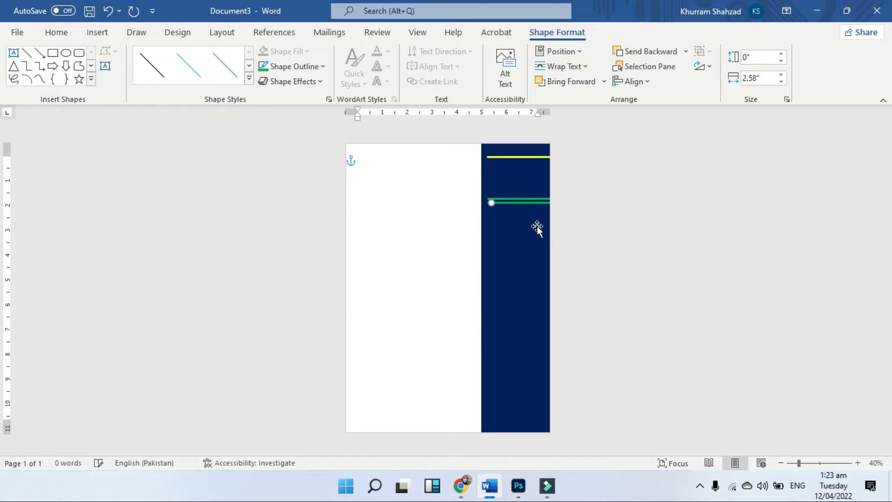
{"action": "left_click_drag", "start_coordinate": [525, 207], "coordinate": [535, 400]}
{"action": "key", "text": "ctrl+z"}
{"action": "left_click", "coordinate": [526, 202]}
{"action": "key", "text": "ctrl+z"}
{"action": "left_click", "coordinate": [528, 202]}
{"action": "left_click", "coordinate": [323, 67]}
{"action": "left_click", "coordinate": [273, 190]}
- Place a copy of the red line further down the band and colour it purple
{"action": "left_click", "coordinate": [520, 251]}
{"action": "left_click", "coordinate": [598, 269]}
{"action": "left_click", "coordinate": [323, 67]}
{"action": "left_click", "coordinate": [365, 191]}
- Duplicate the purple line, place the copy below it and colour it light green
{"action": "key", "text": "ctrl+d"}
{"action": "left_click", "coordinate": [531, 302]}
{"action": "left_click", "coordinate": [594, 311]}
{"action": "left_click", "coordinate": [322, 66]}
{"action": "left_click", "coordinate": [310, 189]}
- Duplicate the lowest line once more and place the copy further down the band
{"action": "key", "text": "ctrl+d"}
{"action": "left_click", "coordinate": [591, 367]}
{"action": "left_click", "coordinate": [531, 358]}
{"action": "left_click", "coordinate": [622, 349]}
- Search the online pictures for "BOOK"
{"action": "left_click", "coordinate": [818, 463]}
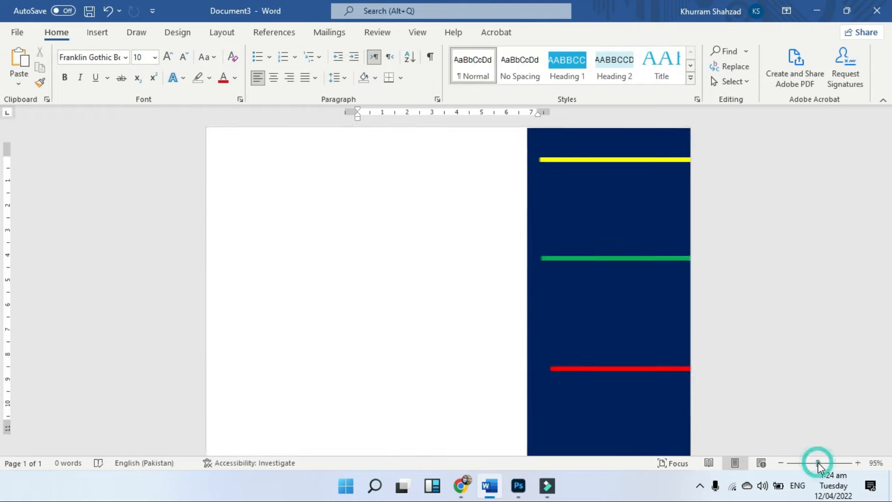
{"action": "scroll", "coordinate": [653, 280], "scroll_direction": "up", "scroll_amount": 2}
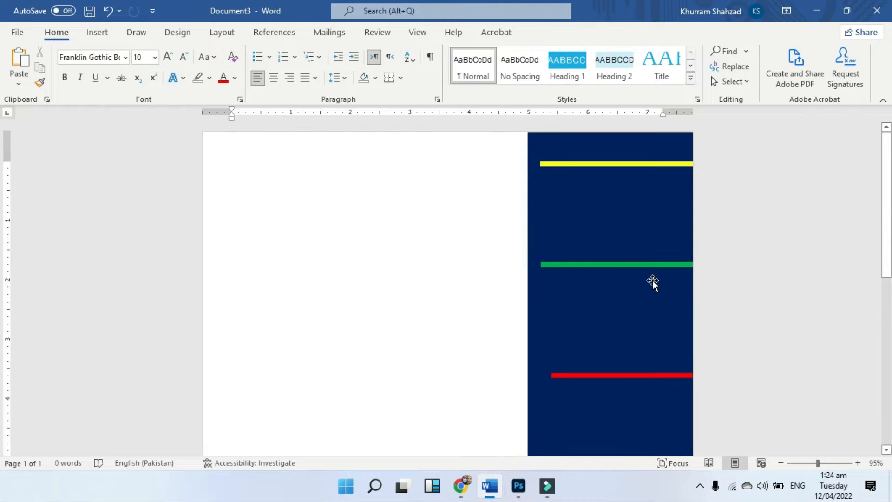
{"action": "left_click", "coordinate": [98, 32]}
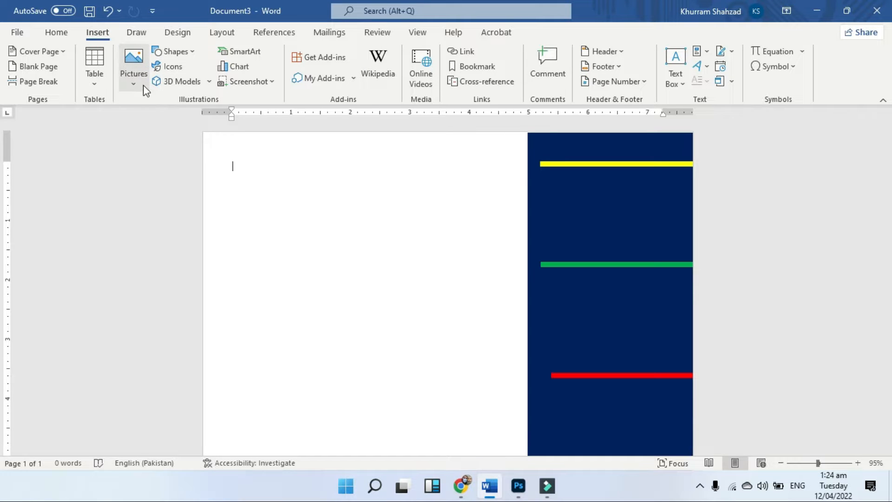
{"action": "left_click", "coordinate": [133, 79]}
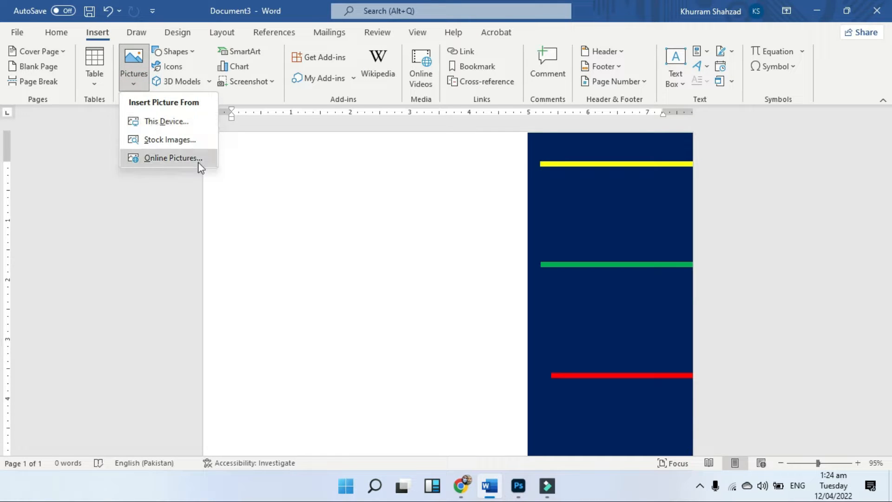
{"action": "left_click", "coordinate": [199, 161]}
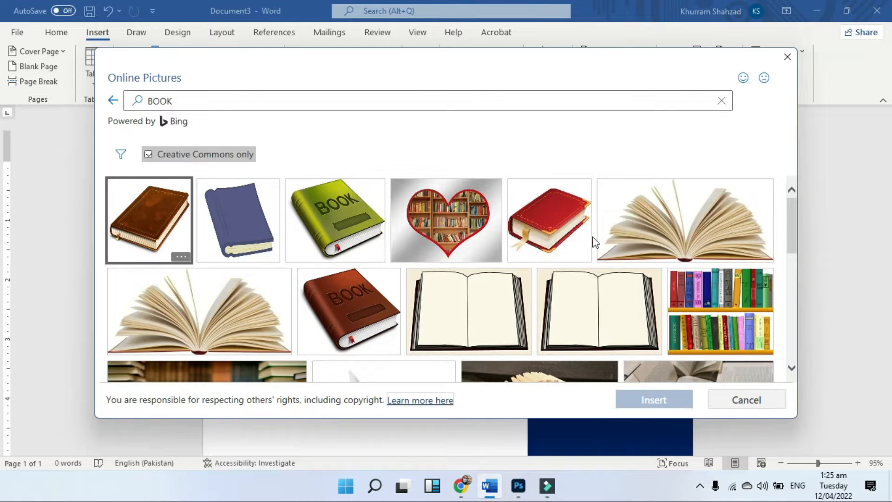
- Insert only the blue closed-book picture from the search results into the document
{"action": "scroll", "coordinate": [675, 239], "scroll_direction": "down", "scroll_amount": 1}
{"action": "scroll", "coordinate": [601, 295], "scroll_direction": "down", "scroll_amount": 2}
{"action": "scroll", "coordinate": [601, 294], "scroll_direction": "up", "scroll_amount": 3}
{"action": "left_click", "coordinate": [349, 309]}
{"action": "left_click", "coordinate": [249, 211]}
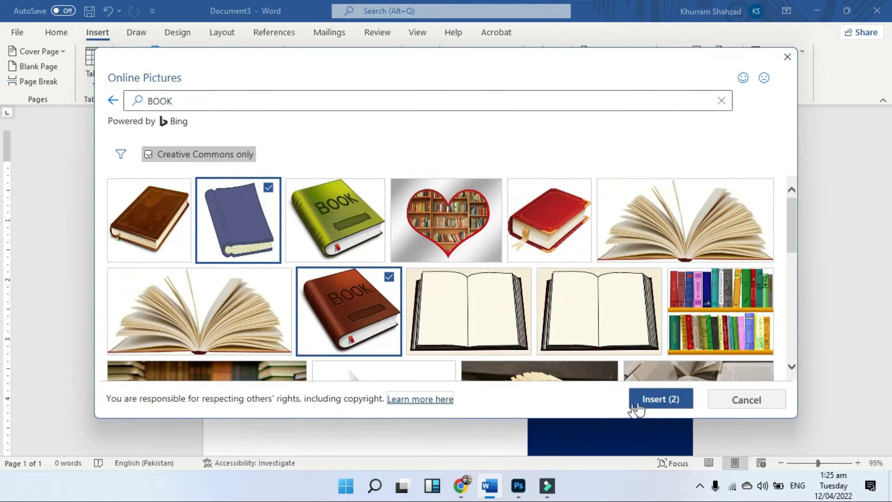
{"action": "left_click", "coordinate": [379, 281]}
{"action": "left_click", "coordinate": [658, 399]}
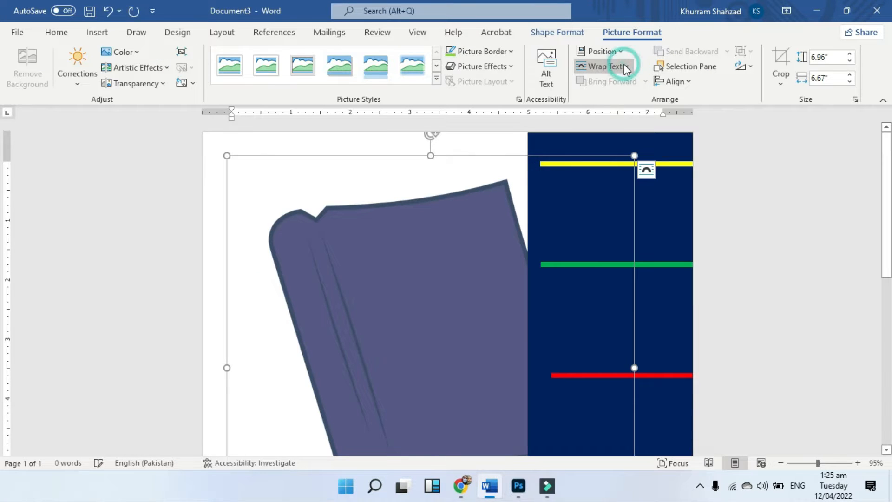
- Set the book picture's text wrapping to Square
{"action": "left_click", "coordinate": [627, 67]}
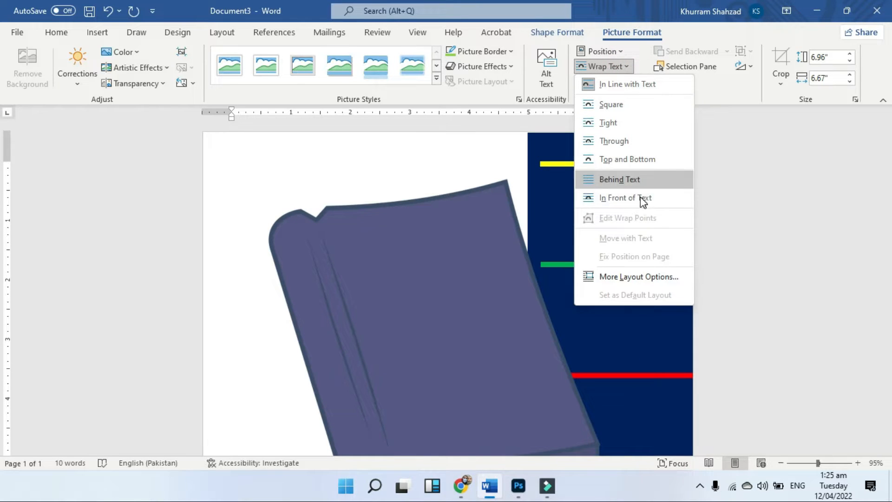
{"action": "left_click", "coordinate": [617, 104]}
{"action": "left_click", "coordinate": [378, 294]}
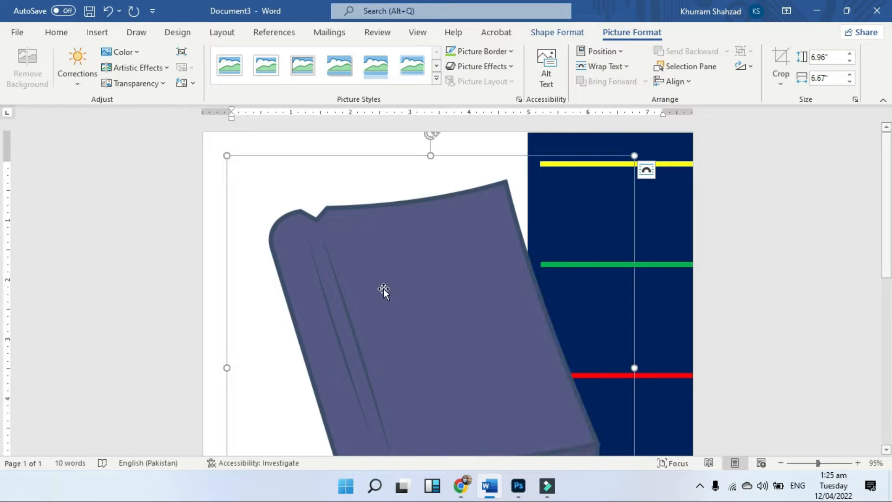
- Shrink the book picture to a small icon and place it in the page's top-left corner
{"action": "left_click_drag", "start_coordinate": [222, 157], "coordinate": [268, 203]}
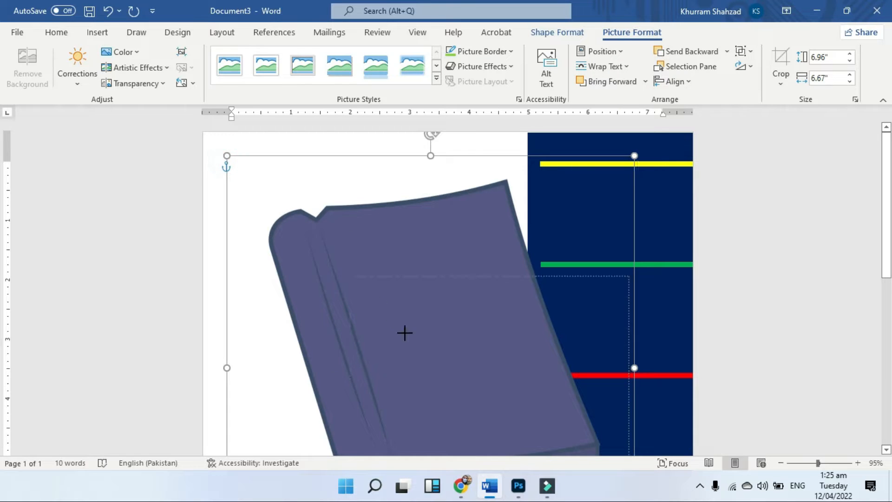
{"action": "scroll", "coordinate": [484, 411], "scroll_direction": "down", "scroll_amount": 3}
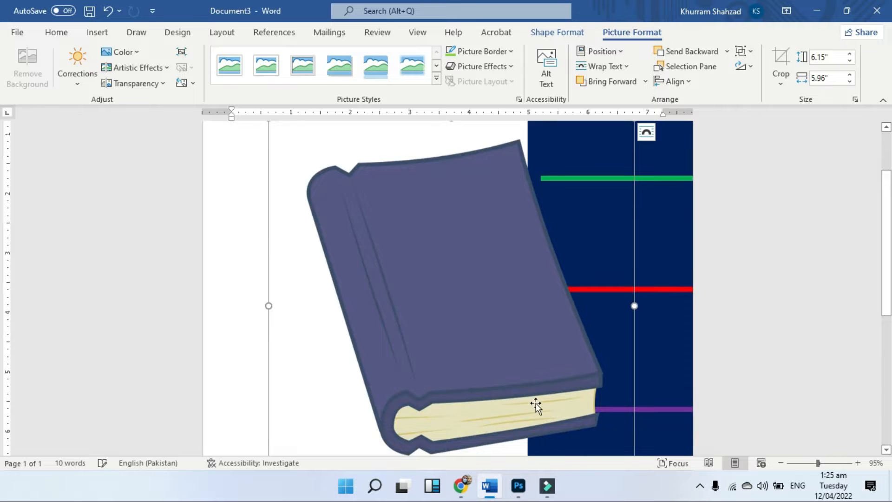
{"action": "scroll", "coordinate": [409, 269], "scroll_direction": "up", "scroll_amount": 1}
{"action": "scroll", "coordinate": [369, 254], "scroll_direction": "up", "scroll_amount": 2}
{"action": "left_click_drag", "start_coordinate": [270, 202], "coordinate": [500, 390]}
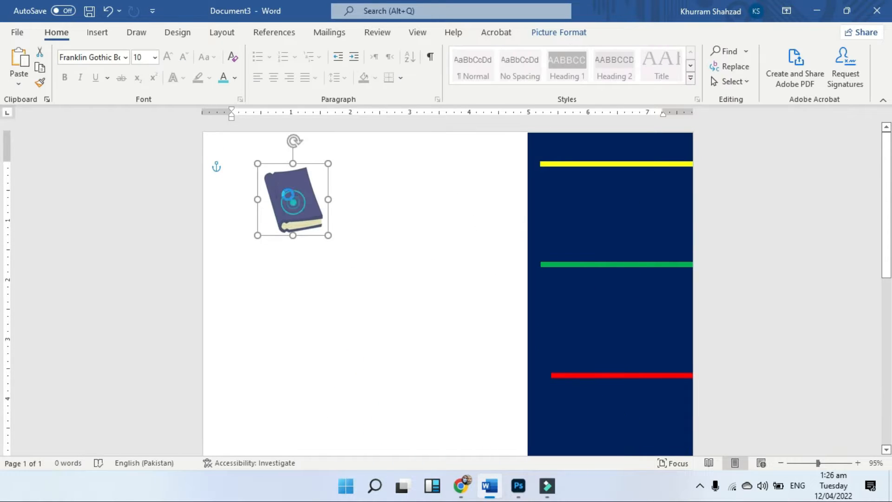
{"action": "left_click_drag", "start_coordinate": [288, 182], "coordinate": [256, 165]}
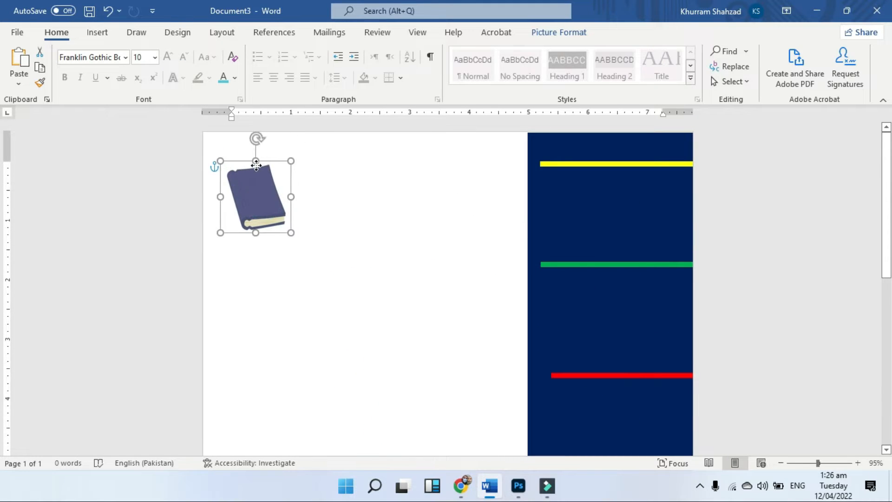
- Insert a WordArt object in the plain solid-black style next to the book picture
{"action": "left_click", "coordinate": [331, 183]}
{"action": "left_click", "coordinate": [103, 33]}
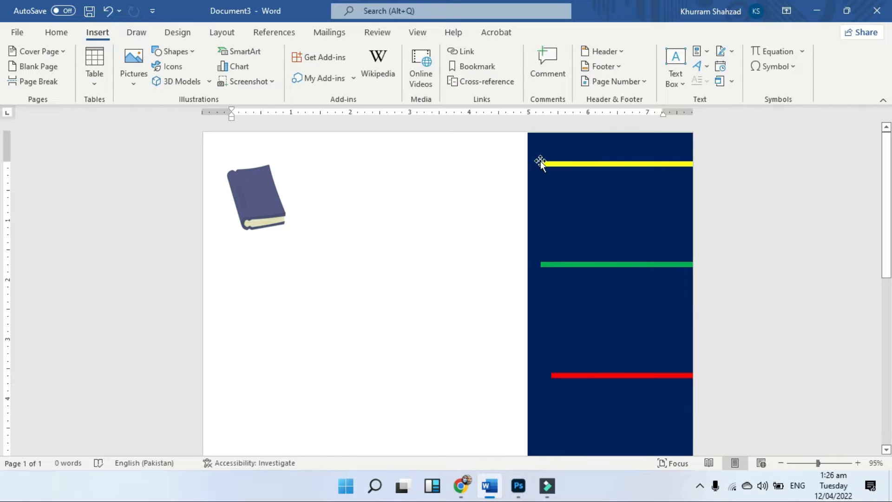
{"action": "left_click", "coordinate": [706, 67]}
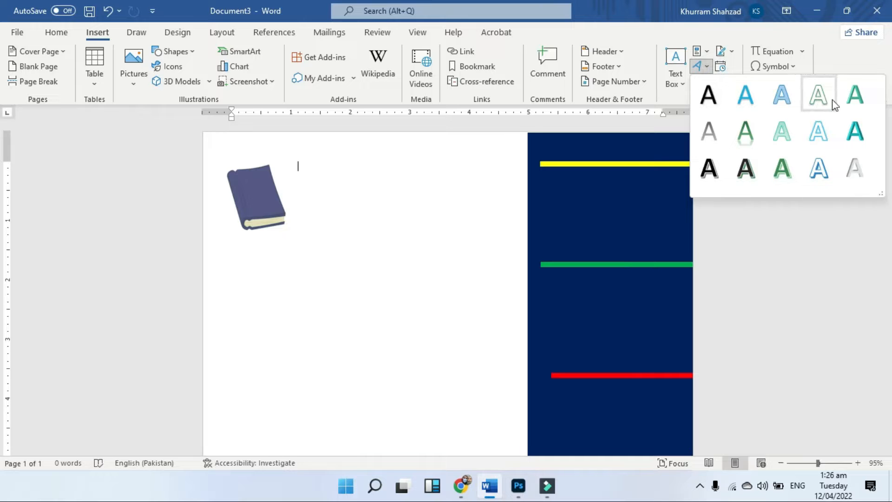
{"action": "left_click", "coordinate": [709, 95]}
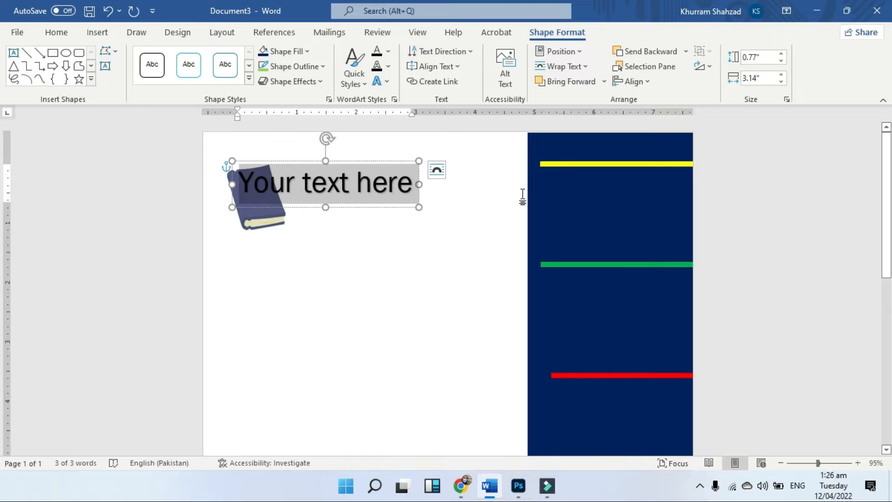
- Replace the WordArt placeholder text with "ADVANCED" in capitals
{"action": "type", "text": "aDVANCE"}
{"action": "key", "text": "BackSpace"}
{"action": "key", "text": "BackSpace"}
{"action": "key", "text": "BackSpace"}
{"action": "key", "text": "BackSpace"}
{"action": "key", "text": "BackSpace"}
{"action": "key", "text": "BackSpace"}
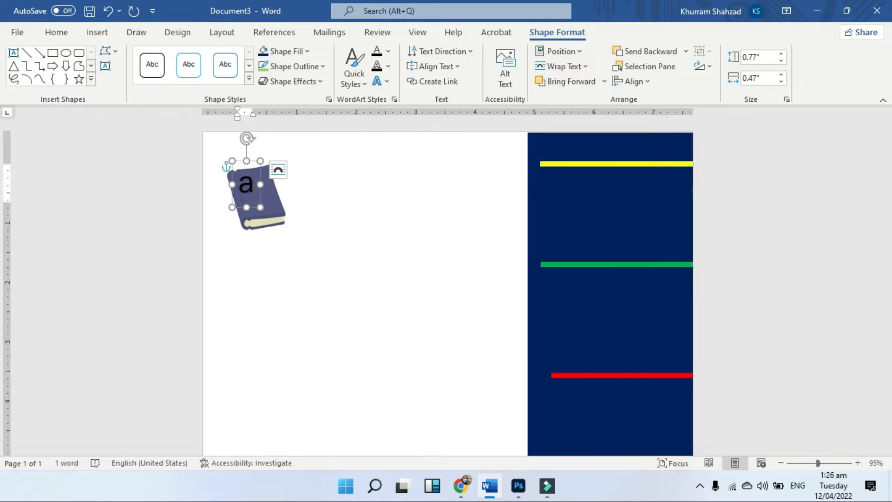
{"action": "type", "text": "A"}
{"action": "key", "text": "BackSpace"}
{"action": "key", "text": "BackSpace"}
{"action": "type", "text": "ADVANCED"}
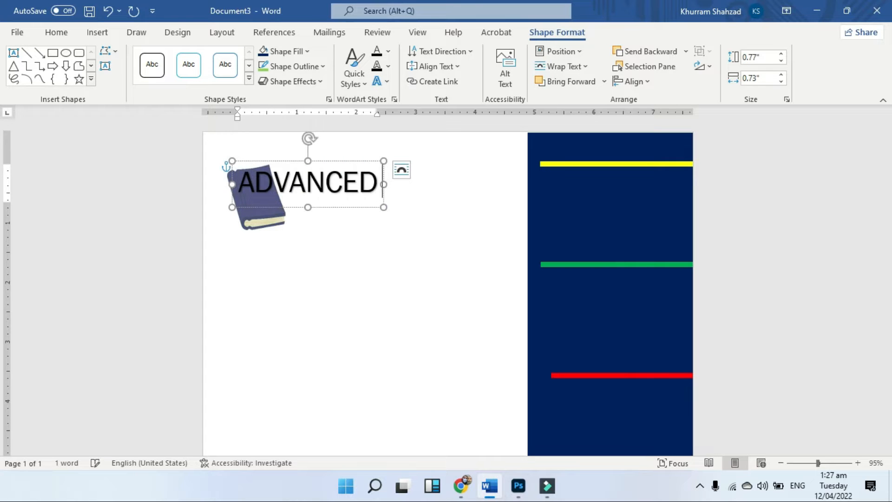
- Set the font of the whole ADVANCED heading to Impact
{"action": "key", "text": "ctrl+a"}
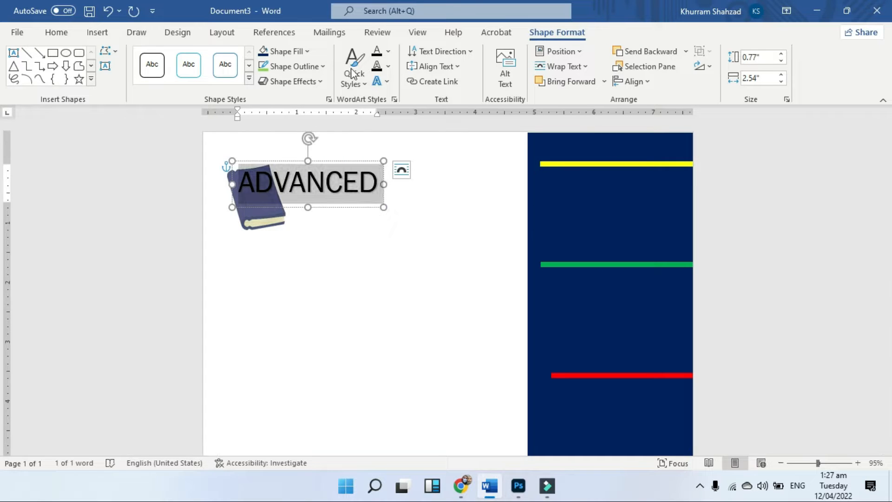
{"action": "left_click", "coordinate": [68, 33]}
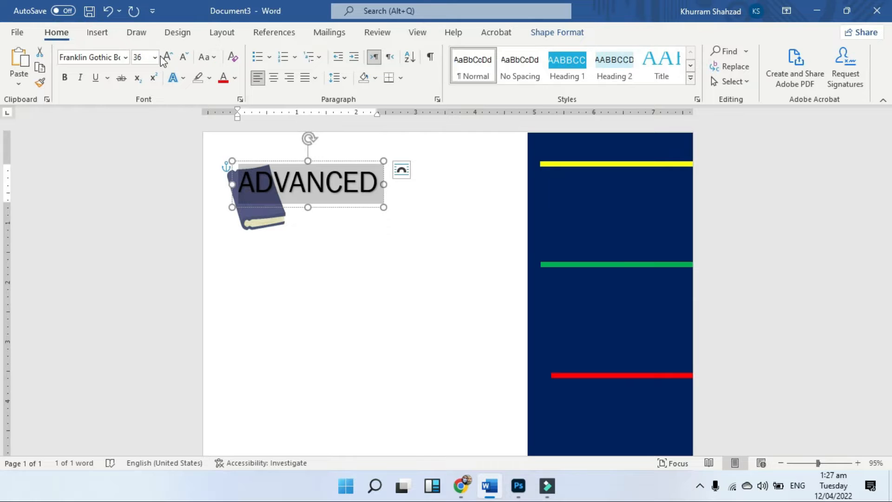
{"action": "left_click", "coordinate": [89, 57]}
{"action": "type", "text": "Impact"}
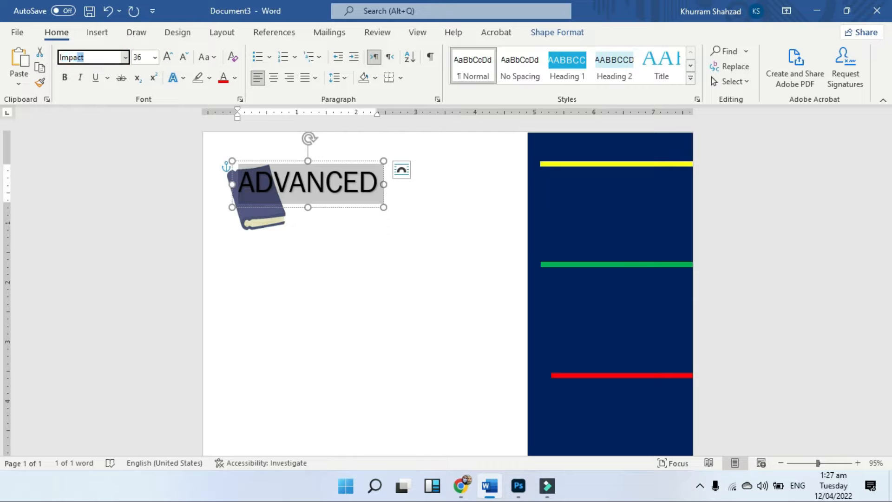
{"action": "key", "text": "Return"}
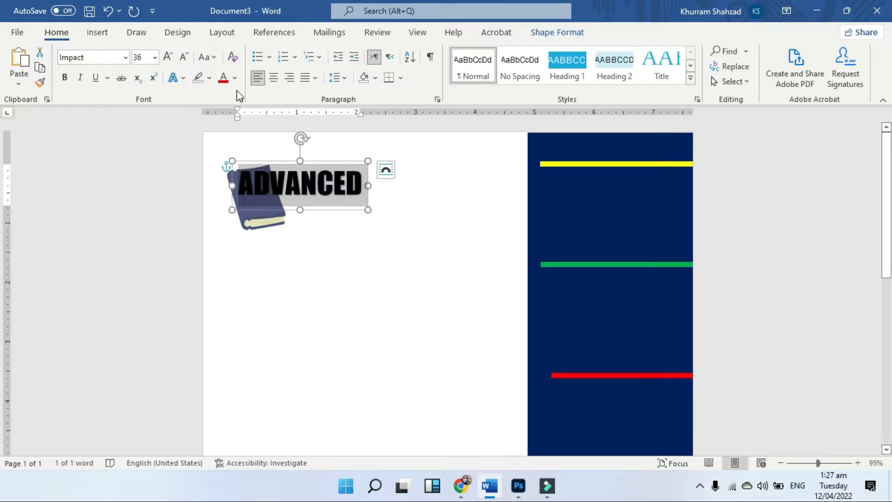
- Enlarge the ADVANCED heading to 48 pt and move it beside the book, clear of the picture
{"action": "left_click", "coordinate": [168, 58]}
{"action": "left_click", "coordinate": [169, 58]}
{"action": "left_click", "coordinate": [169, 57]}
{"action": "left_click", "coordinate": [184, 58]}
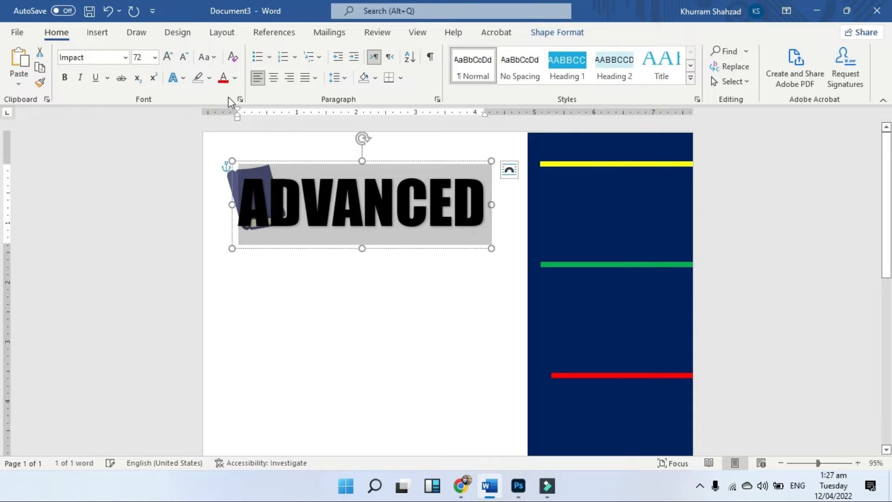
{"action": "left_click", "coordinate": [184, 58]}
{"action": "left_click", "coordinate": [305, 164]}
{"action": "left_click_drag", "start_coordinate": [336, 160], "coordinate": [398, 161]}
{"action": "left_click", "coordinate": [138, 58]}
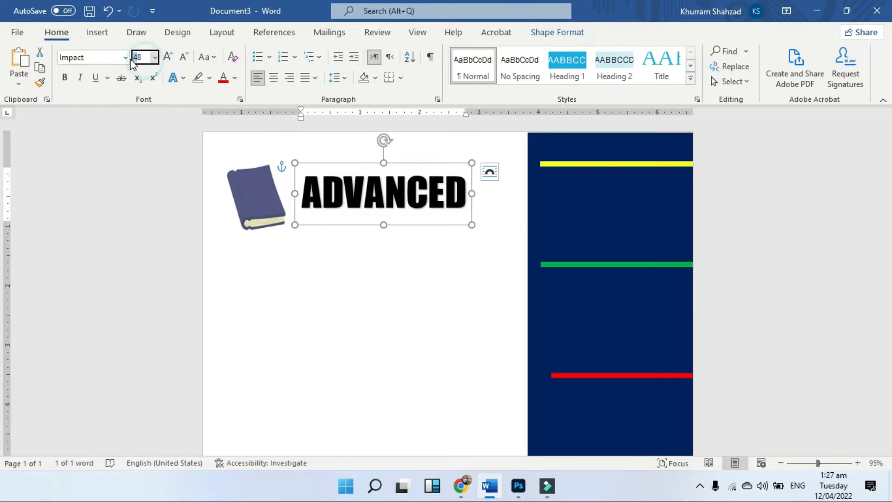
{"action": "left_click", "coordinate": [144, 58]}
{"action": "left_click", "coordinate": [127, 57]}
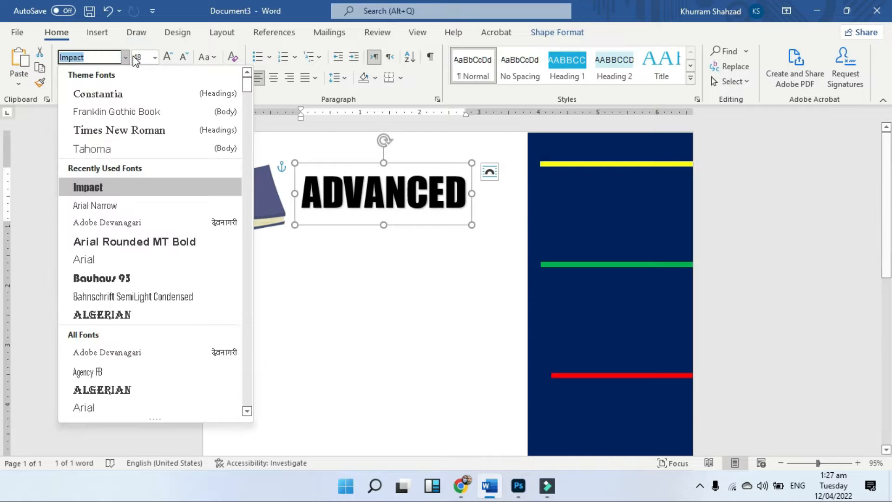
{"action": "left_click", "coordinate": [142, 58]}
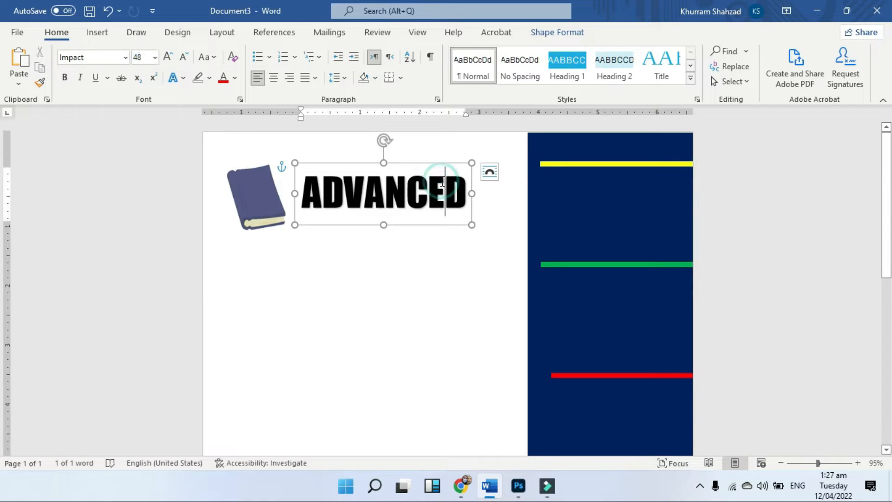
- Increase the ADVANCED heading's font size to 61 pt so it nearly reaches the dark blue band
{"action": "double_click", "coordinate": [441, 185]}
{"action": "key", "text": "ctrl+bracketright"}
{"action": "key", "text": "ctrl+bracketright"}
{"action": "key", "text": "ctrl+bracketright"}
{"action": "key", "text": "ctrl+bracketright"}
{"action": "key", "text": "ctrl+bracketright"}
{"action": "key", "text": "ctrl+bracketright"}
{"action": "key", "text": "ctrl+bracketright"}
{"action": "key", "text": "ctrl+bracketright"}
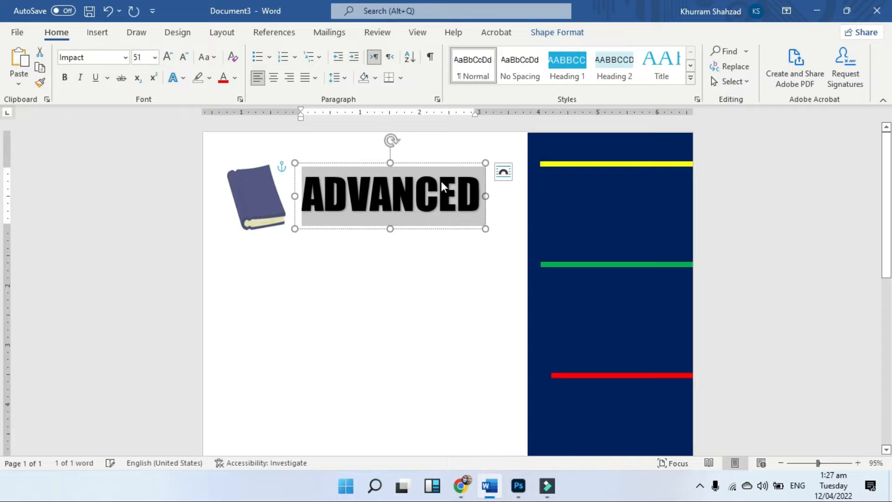
{"action": "key", "text": "ctrl+bracketright"}
{"action": "key", "text": "ctrl+bracketright"}
{"action": "key", "text": "ctrl+bracketright"}
{"action": "key", "text": "ctrl+bracketright"}
{"action": "key", "text": "ctrl+bracketright"}
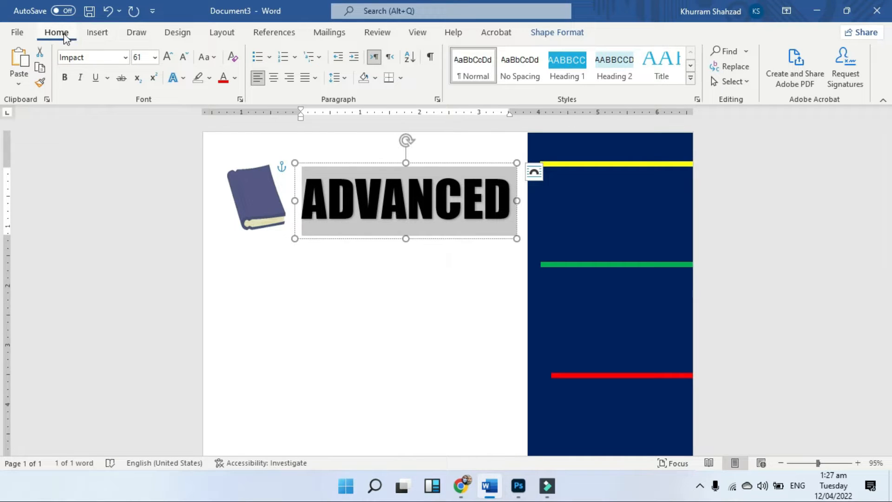
- Colour the ADVANCED heading in the standard blue
{"action": "left_click", "coordinate": [235, 78]}
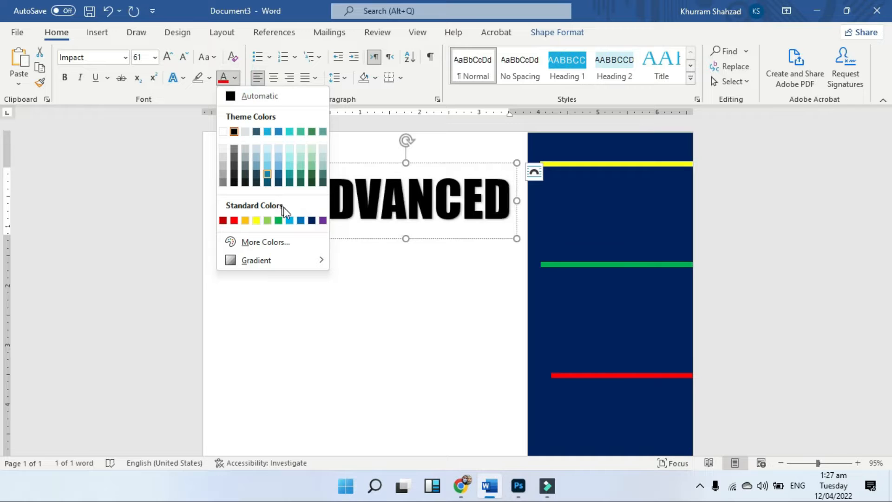
{"action": "left_click", "coordinate": [302, 223]}
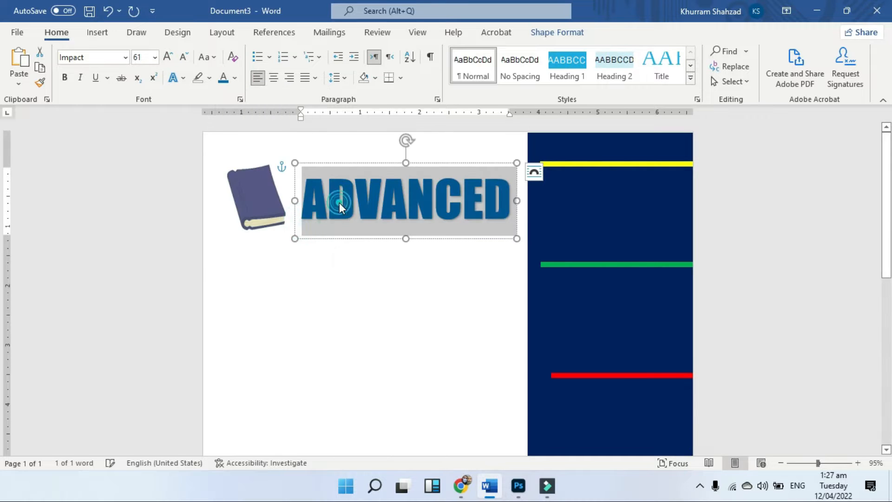
{"action": "left_click", "coordinate": [339, 203]}
- Place a copy of the ADVANCED heading beneath the original and widen its box almost to the blue band
{"action": "mouse_move", "coordinate": [399, 165]}
{"action": "left_mouse_down"}
{"action": "mouse_move", "coordinate": [401, 146]}
{"action": "mouse_move", "coordinate": [412, 171]}
{"action": "left_mouse_up"}
{"action": "left_click_drag", "start_coordinate": [424, 175], "coordinate": [353, 236]}
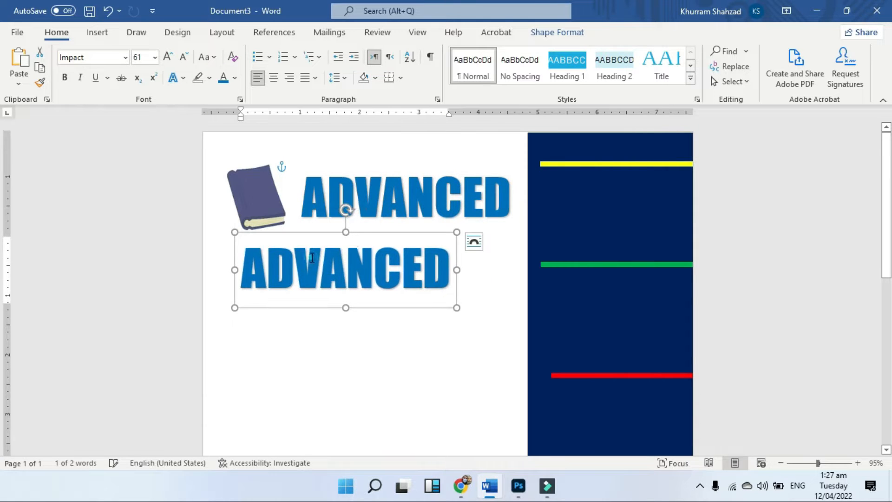
{"action": "left_click_drag", "start_coordinate": [457, 270], "coordinate": [511, 270]}
- Replace the copied heading's text with "GUIDE TO" on one line and "MS WORD" on a second line
{"action": "left_click", "coordinate": [349, 273]}
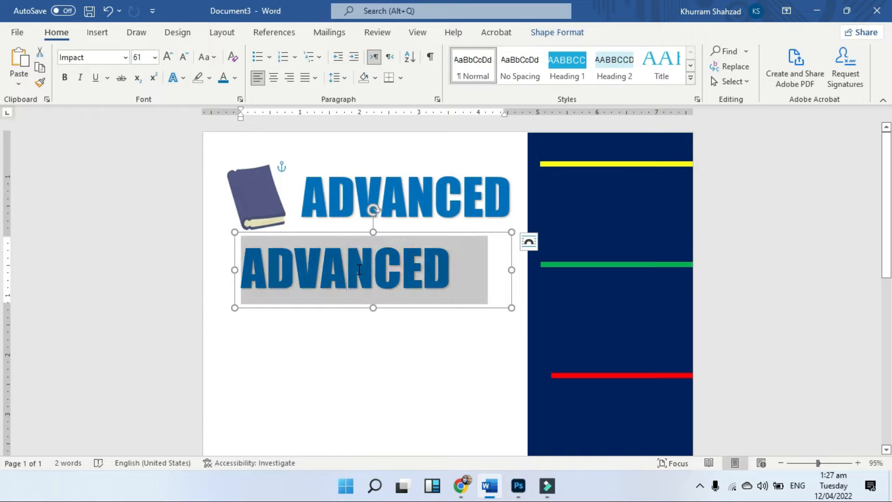
{"action": "triple_click", "coordinate": [358, 276]}
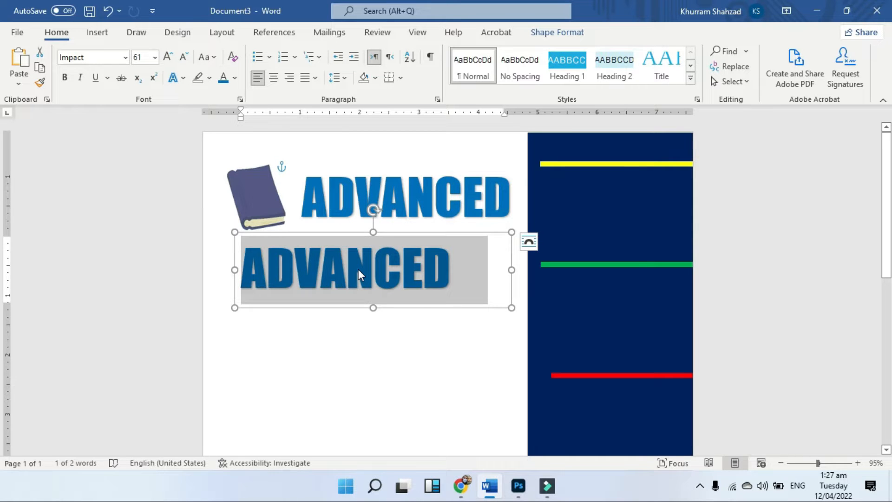
{"action": "type", "text": "g"}
{"action": "key", "text": "BackSpace"}
{"action": "type", "text": "GUIDE TO"}
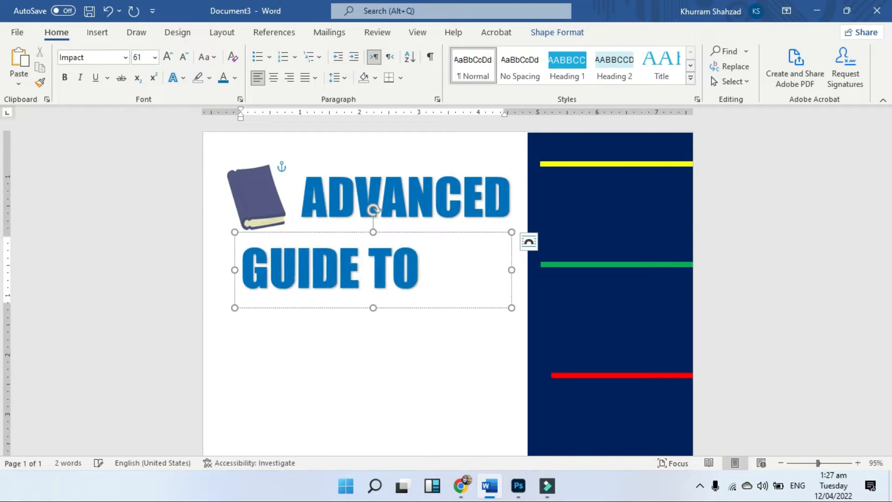
{"action": "key", "text": "Return"}
{"action": "type", "text": "MS WORD"}
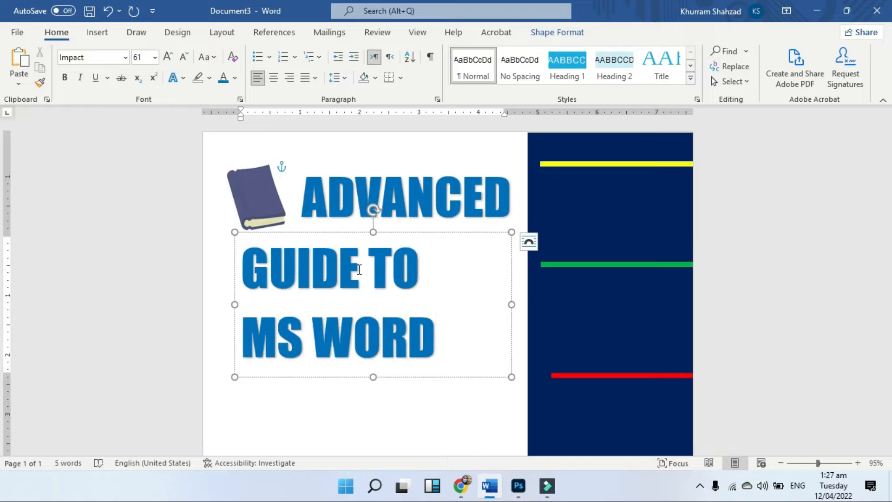
- Set the font of both GUIDE TO and MS WORD lines to Arial Narrow
{"action": "key", "text": "ctrl+a"}
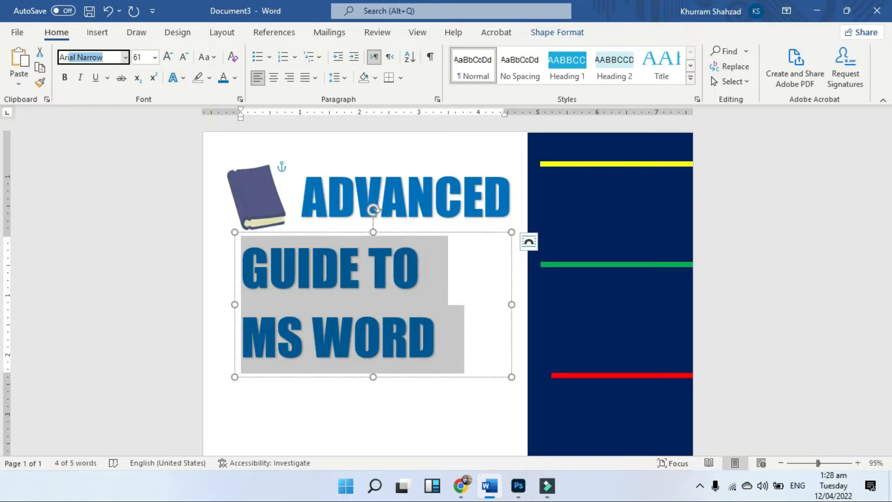
{"action": "type", "text": "Arial"}
{"action": "key", "text": "Return"}
- Enlarge the GUIDE TO and MS WORD lines to 79 pt so they fill the text box
{"action": "left_click", "coordinate": [167, 58]}
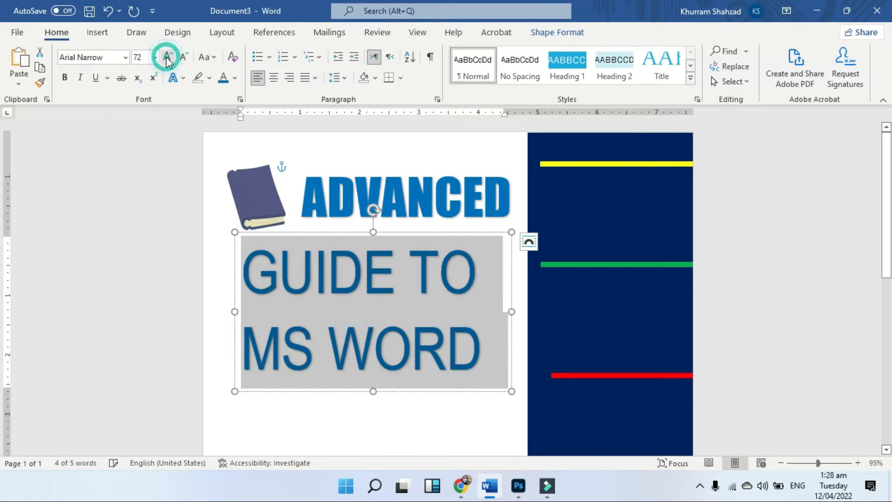
{"action": "left_click", "coordinate": [167, 61]}
{"action": "left_click", "coordinate": [183, 61]}
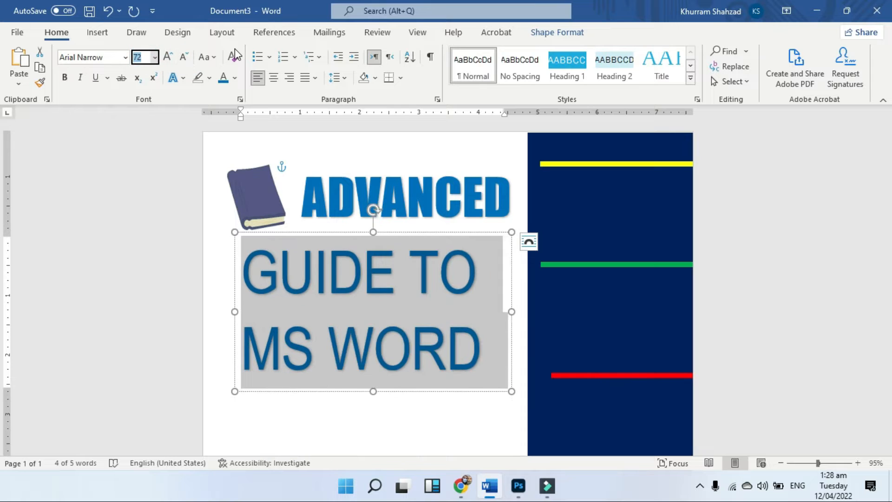
{"action": "left_click", "coordinate": [425, 306]}
{"action": "left_click_drag", "start_coordinate": [483, 350], "coordinate": [228, 273]}
{"action": "key", "text": "ctrl+bracketright"}
{"action": "key", "text": "ctrl+bracketright"}
{"action": "key", "text": "ctrl+bracketright"}
{"action": "key", "text": "ctrl+bracketright"}
{"action": "key", "text": "ctrl+bracketright"}
{"action": "key", "text": "ctrl+bracketright"}
{"action": "key", "text": "ctrl+bracketright"}
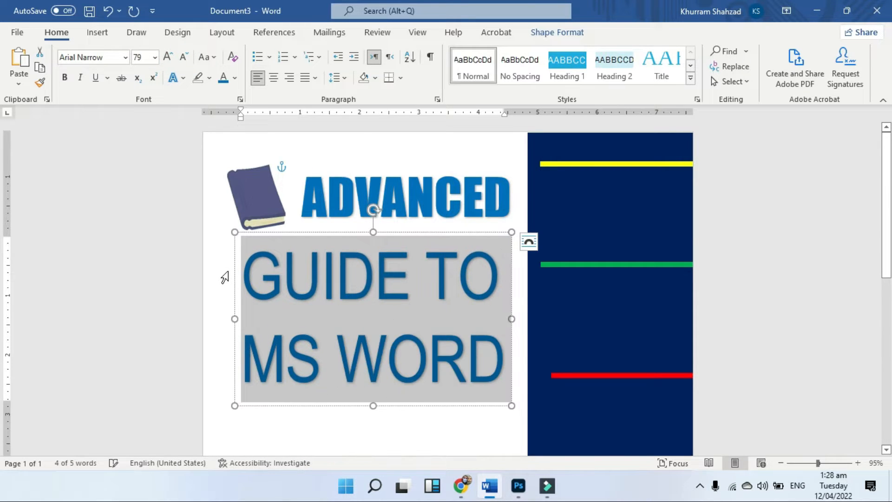
- Loosen the spacing between the GUIDE TO and MS WORD lines, applying 1.15 line spacing and adjusting the paragraph spacing
{"action": "left_click", "coordinate": [315, 78]}
{"action": "left_click", "coordinate": [316, 93]}
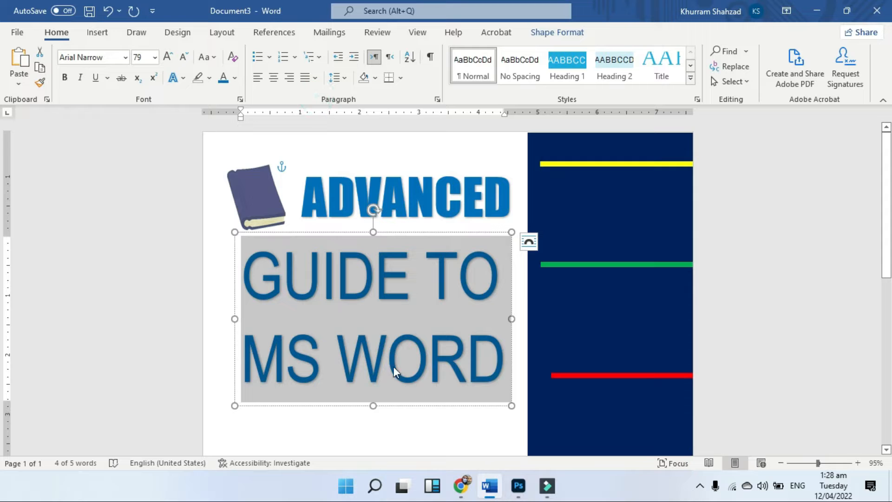
{"action": "left_click", "coordinate": [335, 78]}
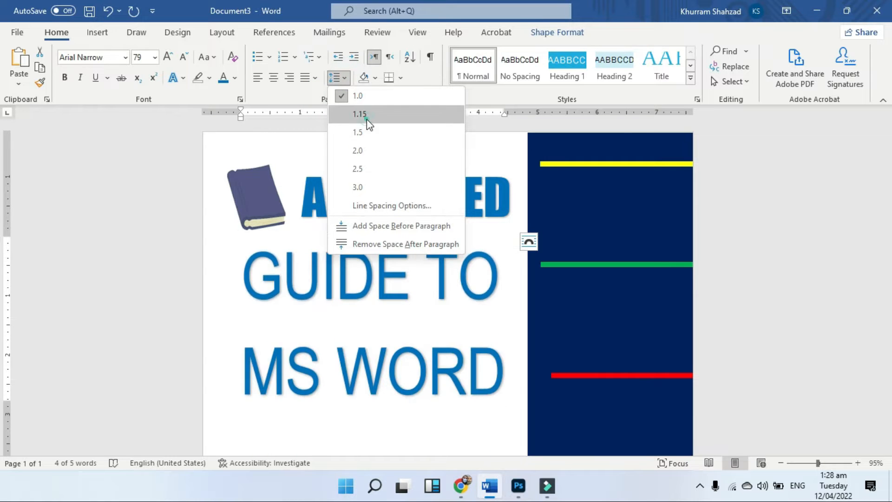
{"action": "left_click", "coordinate": [367, 119]}
{"action": "left_click", "coordinate": [335, 78]}
{"action": "left_click", "coordinate": [370, 245]}
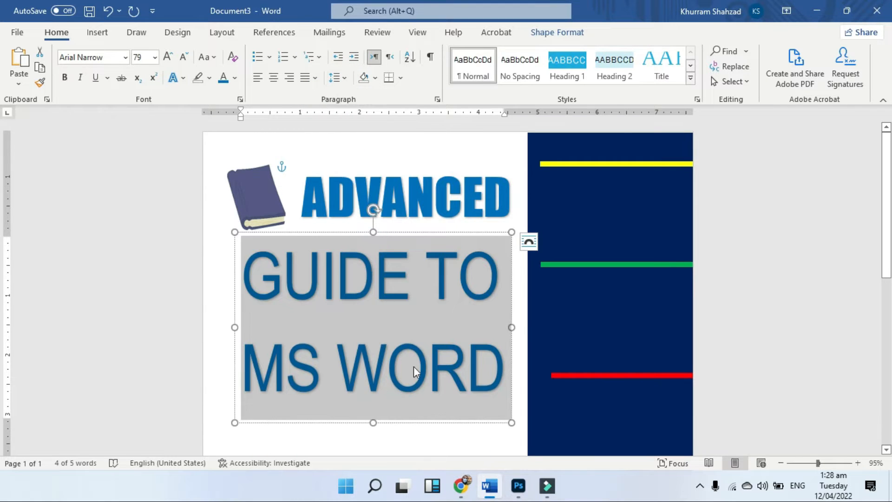
{"action": "left_click", "coordinate": [458, 245]}
- Shift the GUIDE TO MS WORD text box slightly up and to the right, closer beneath ADVANCED
{"action": "left_click", "coordinate": [420, 231]}
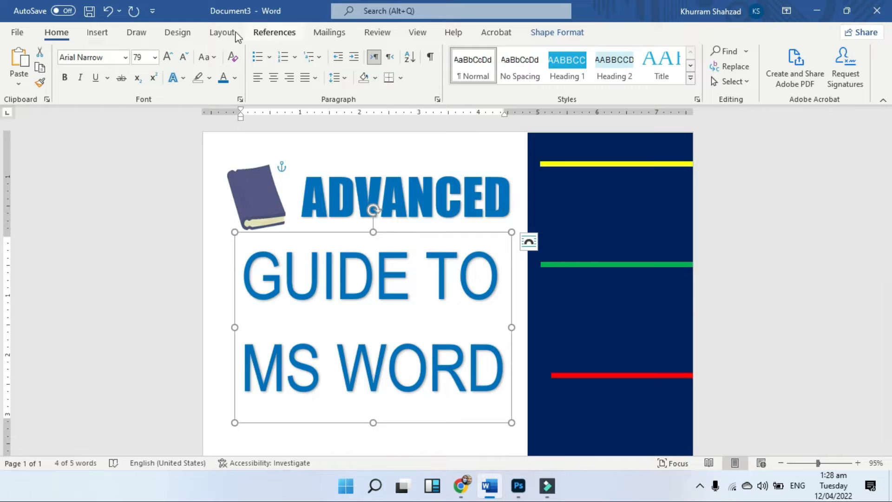
{"action": "scroll", "coordinate": [667, 281], "scroll_direction": "down", "scroll_amount": 3}
{"action": "scroll", "coordinate": [388, 426], "scroll_direction": "up", "scroll_amount": 3}
{"action": "mouse_move", "coordinate": [391, 427]}
{"action": "left_mouse_down"}
{"action": "mouse_move", "coordinate": [389, 412]}
{"action": "mouse_move", "coordinate": [401, 416]}
{"action": "left_mouse_up"}
{"action": "left_click", "coordinate": [822, 260]}
- Copy the text formatting of GUIDE TO onto the ADVANCED heading with Format Painter
{"action": "left_click", "coordinate": [313, 198]}
{"action": "left_click", "coordinate": [293, 271]}
{"action": "left_click", "coordinate": [19, 83]}
{"action": "left_click", "coordinate": [40, 83]}
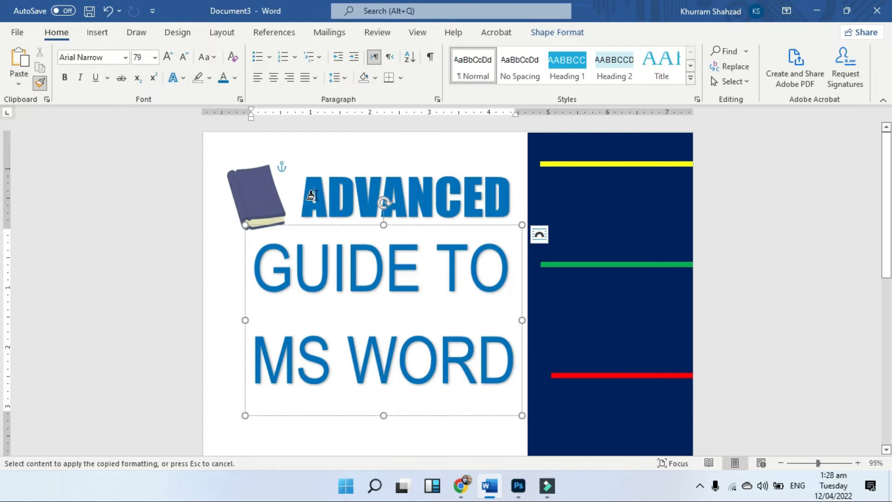
{"action": "left_click", "coordinate": [308, 196]}
{"action": "left_click_drag", "start_coordinate": [259, 274], "coordinate": [379, 275]}
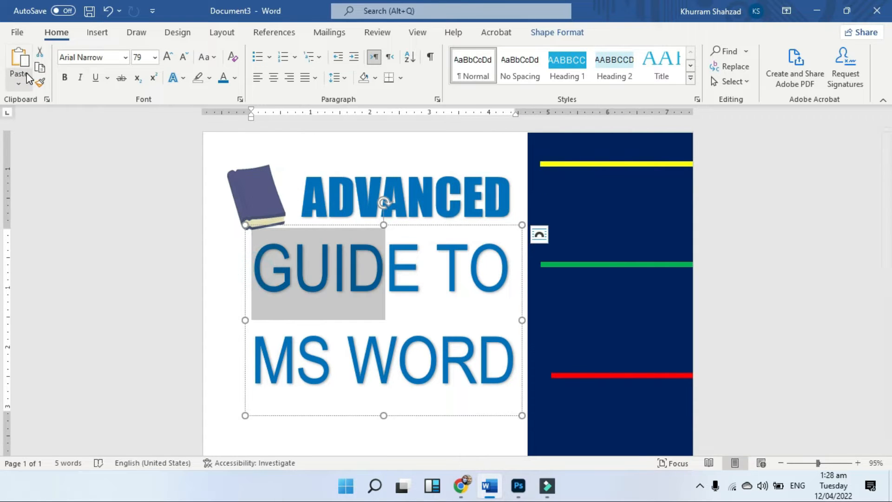
{"action": "left_click", "coordinate": [40, 82]}
{"action": "left_click_drag", "start_coordinate": [302, 189], "coordinate": [511, 195]}
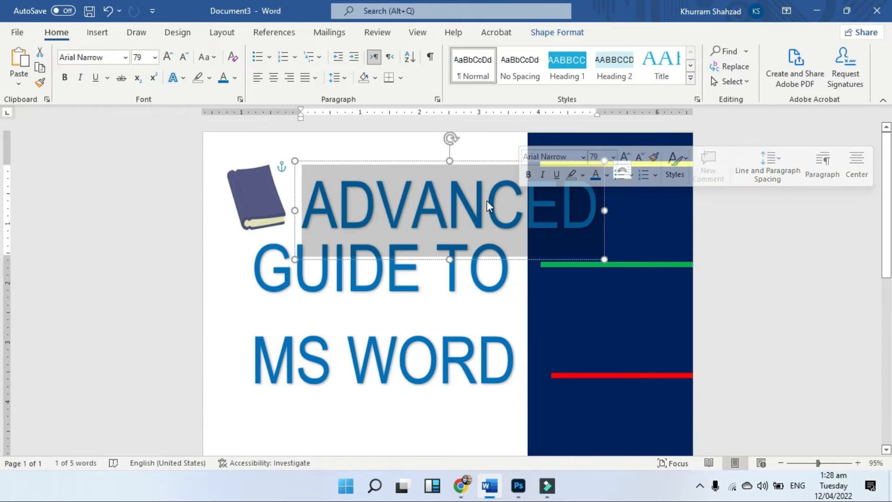
- Reduce the ADVANCED heading's font size until it fits between the book and the blue band
{"action": "key", "text": "ctrl+p"}
{"action": "key", "text": "Escape"}
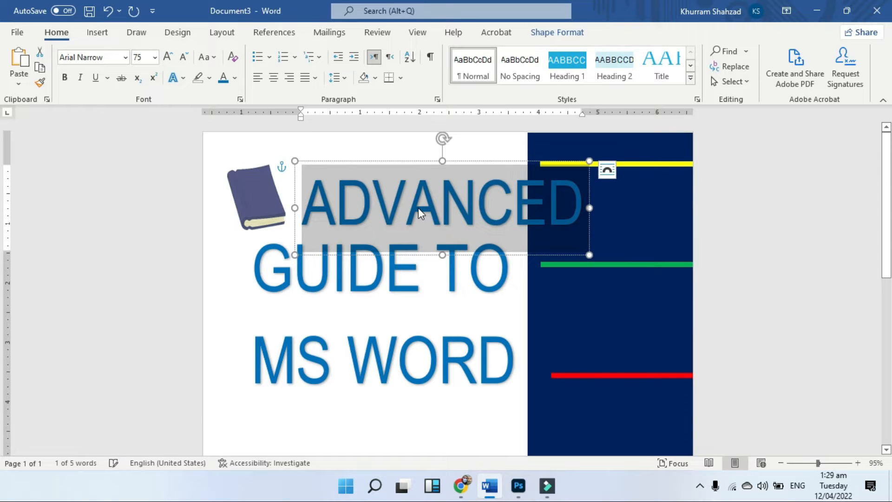
{"action": "left_click", "coordinate": [781, 353]}
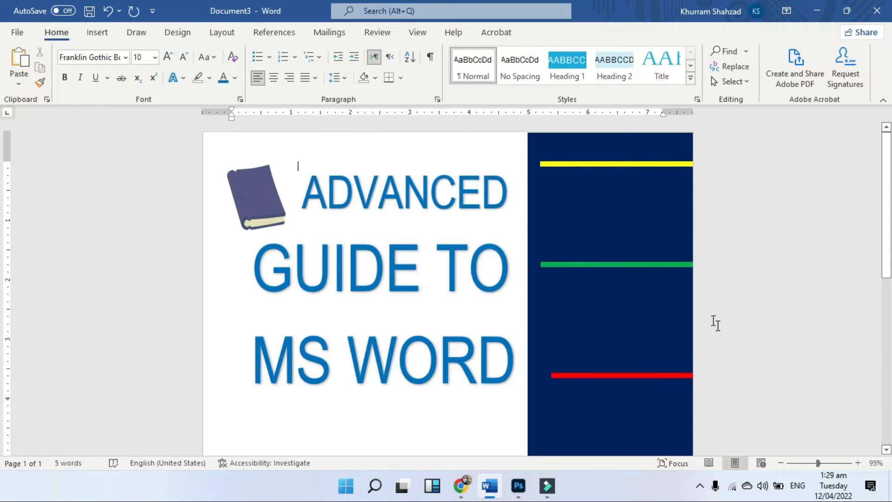
- Draw a straight horizontal line about 3.23" long in the white area beneath MS WORD
{"action": "scroll", "coordinate": [396, 293], "scroll_direction": "down", "scroll_amount": 5}
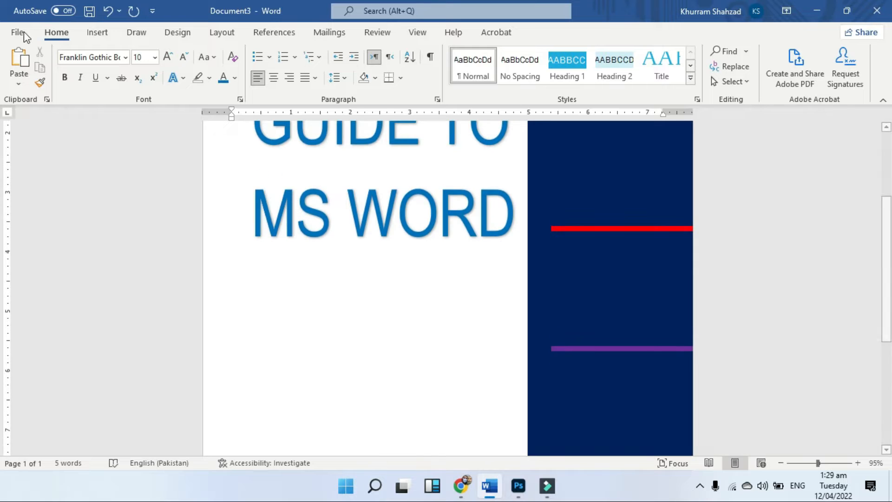
{"action": "left_click", "coordinate": [97, 34]}
{"action": "left_click", "coordinate": [192, 52]}
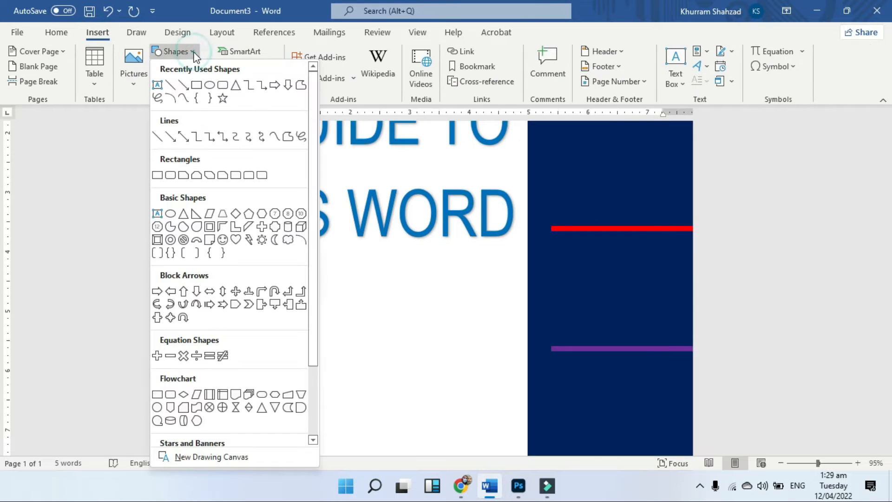
{"action": "left_click", "coordinate": [156, 136]}
{"action": "left_click_drag", "start_coordinate": [253, 263], "coordinate": [445, 264]}
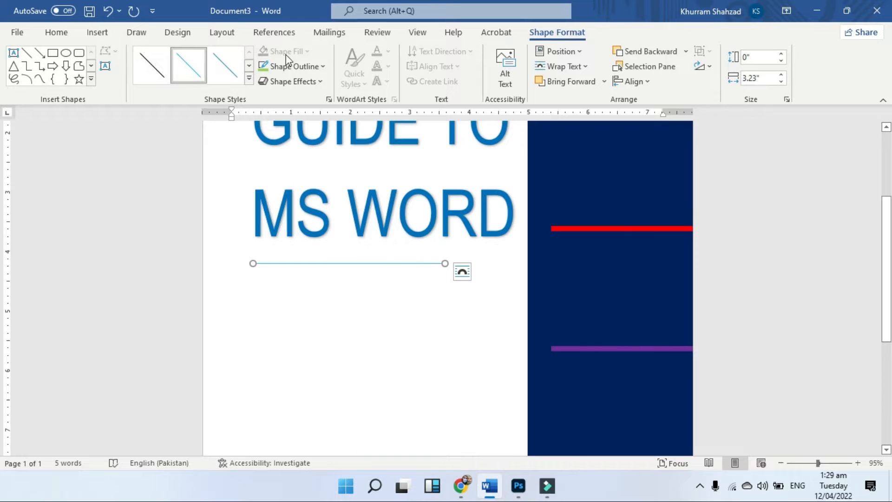
- Give the new line a dark blue outline and adjust its weight to slightly thicker than the default
{"action": "left_click", "coordinate": [307, 66]}
{"action": "left_click", "coordinate": [350, 189]}
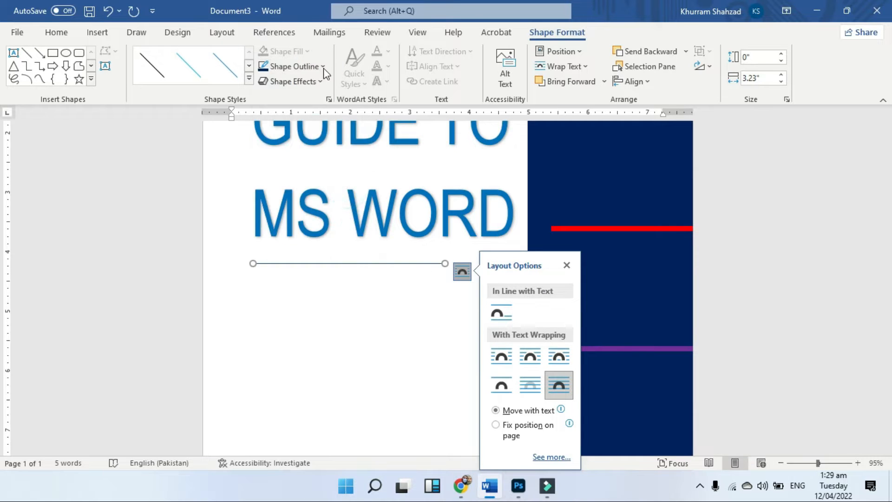
{"action": "left_click", "coordinate": [323, 66]}
{"action": "mouse_move", "coordinate": [345, 249]}
{"action": "left_click", "coordinate": [418, 351]}
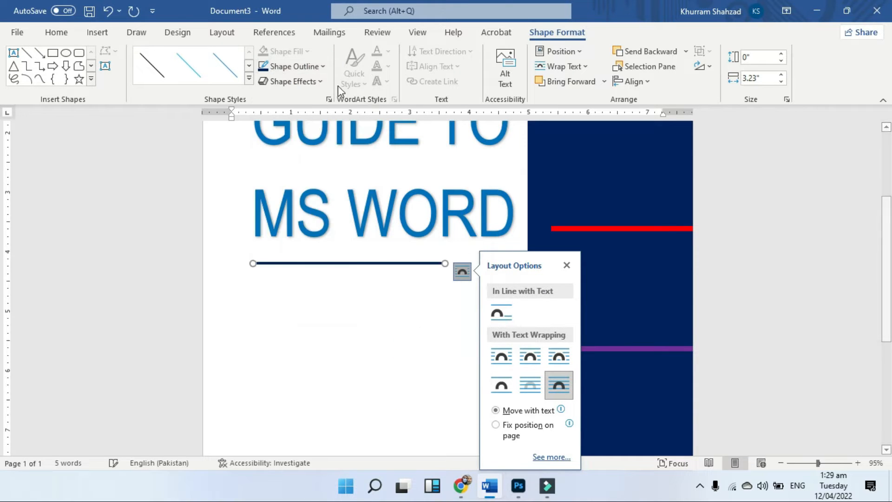
{"action": "left_click", "coordinate": [323, 66]}
{"action": "left_click", "coordinate": [426, 334]}
{"action": "left_click", "coordinate": [399, 328]}
{"action": "scroll", "coordinate": [399, 298], "scroll_direction": "down", "scroll_amount": 1}
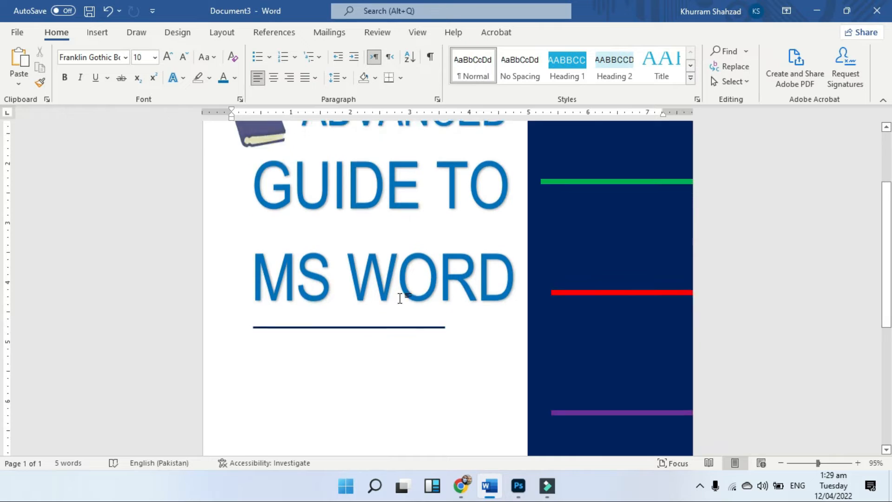
- Move the dark blue line slightly left so it starts just outside the M of MS WORD
{"action": "scroll", "coordinate": [401, 298], "scroll_direction": "down", "scroll_amount": 1}
{"action": "left_click", "coordinate": [398, 266]}
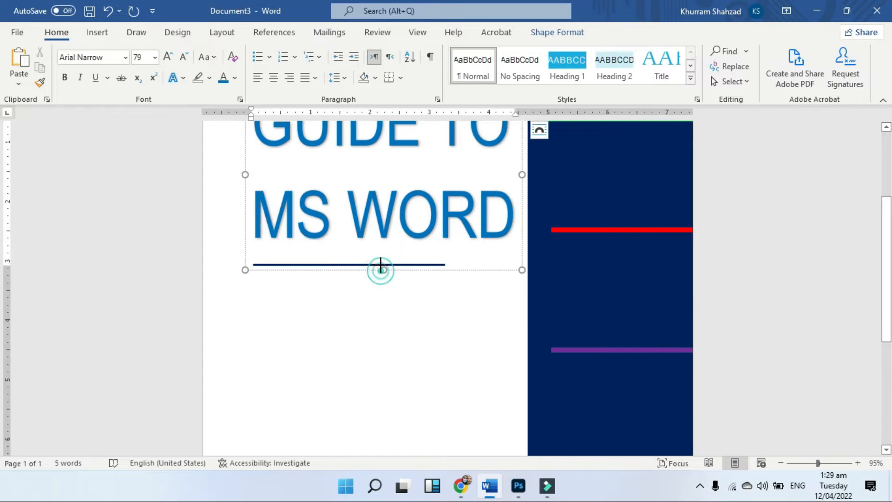
{"action": "left_click", "coordinate": [378, 265]}
{"action": "scroll", "coordinate": [379, 265], "scroll_direction": "up", "scroll_amount": 3}
{"action": "left_click", "coordinate": [389, 382]}
{"action": "left_click_drag", "start_coordinate": [389, 384], "coordinate": [362, 381]}
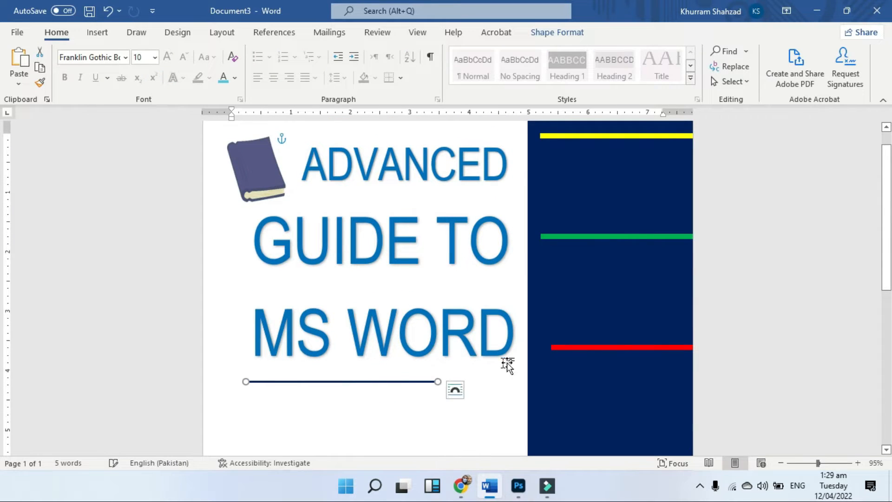
- Duplicate the dark blue line and place the copy directly below the original, aligned with it
{"action": "scroll", "coordinate": [507, 365], "scroll_direction": "down", "scroll_amount": 3}
{"action": "scroll", "coordinate": [512, 359], "scroll_direction": "up", "scroll_amount": 2}
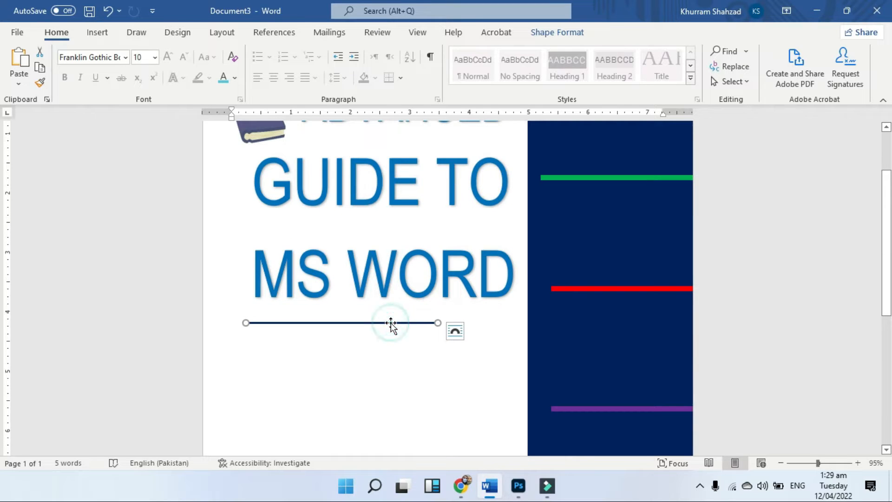
{"action": "key", "text": "ctrl+d"}
{"action": "left_click_drag", "start_coordinate": [391, 334], "coordinate": [383, 361]}
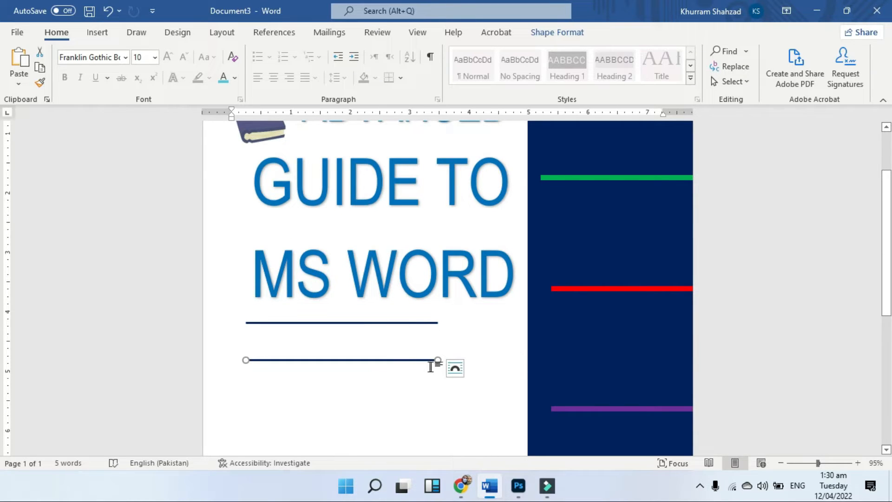
- Select both dark blue lines and nudge them right until they end beneath the D of MS WORD
{"action": "left_click", "coordinate": [368, 322], "text": "shift"}
{"action": "key", "text": "Right"}
{"action": "key", "text": "Right"}
{"action": "key", "text": "Right"}
{"action": "key", "text": "Right"}
{"action": "key", "text": "Right"}
{"action": "key", "text": "Right"}
{"action": "key", "text": "Right"}
{"action": "key", "text": "Right"}
{"action": "key", "text": "Right"}
{"action": "key", "text": "Right"}
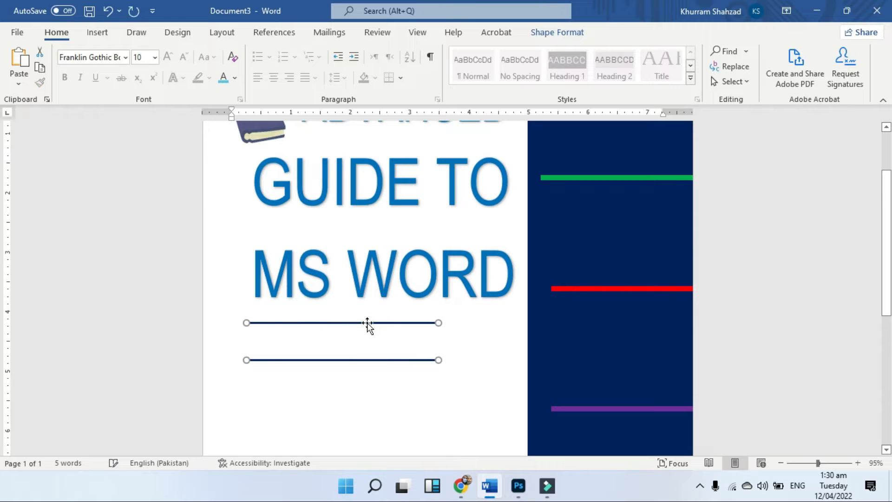
{"action": "key", "text": "Right"}
{"action": "key", "text": "Right"}
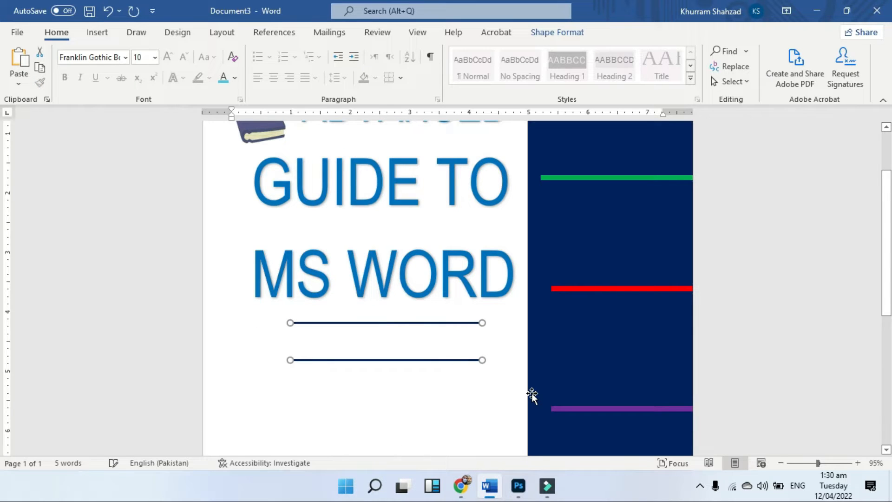
{"action": "key", "text": "Right"}
{"action": "key", "text": "Right"}
{"action": "key", "text": "Right"}
{"action": "key", "text": "Right"}
{"action": "key", "text": "Right"}
{"action": "key", "text": "Right"}
{"action": "key", "text": "Right"}
- Duplicate the pair of lines, place the copies below near the page's left margin and extend them almost to the blue band
{"action": "scroll", "coordinate": [450, 347], "scroll_direction": "down", "scroll_amount": 1}
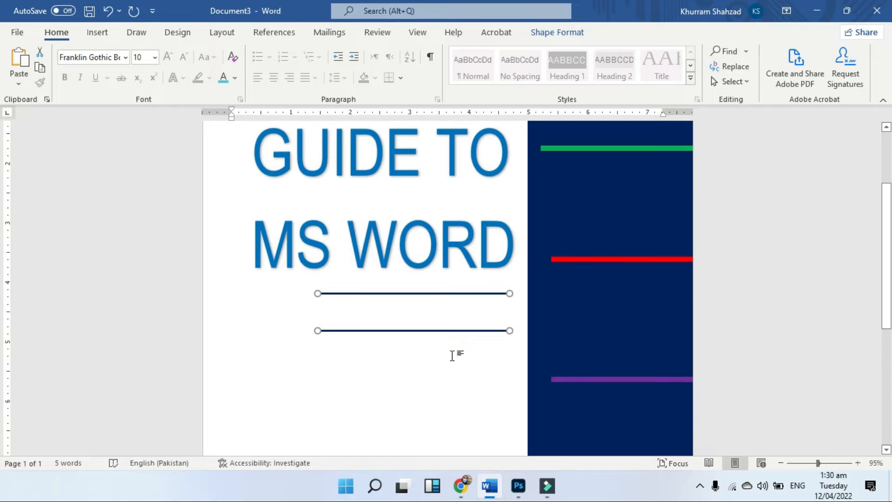
{"action": "key", "text": "ctrl+d"}
{"action": "left_click_drag", "start_coordinate": [443, 340], "coordinate": [365, 410]}
{"action": "left_click_drag", "start_coordinate": [458, 411], "coordinate": [515, 411]}
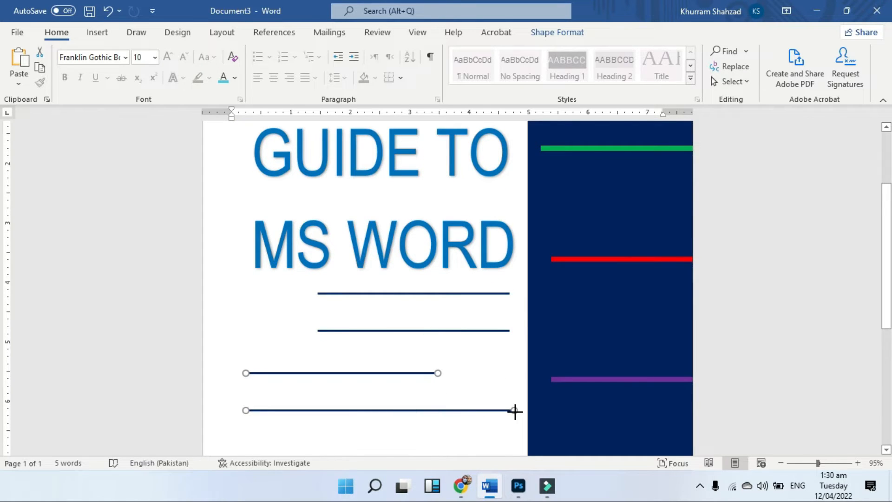
- Duplicate the two long lines and place the copies below them with even spacing
{"action": "scroll", "coordinate": [555, 349], "scroll_direction": "down", "scroll_amount": 3}
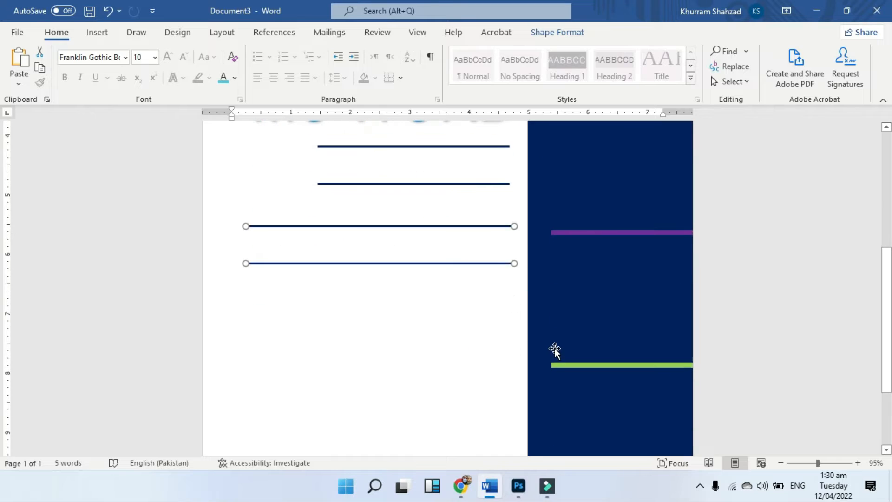
{"action": "key", "text": "ctrl+d"}
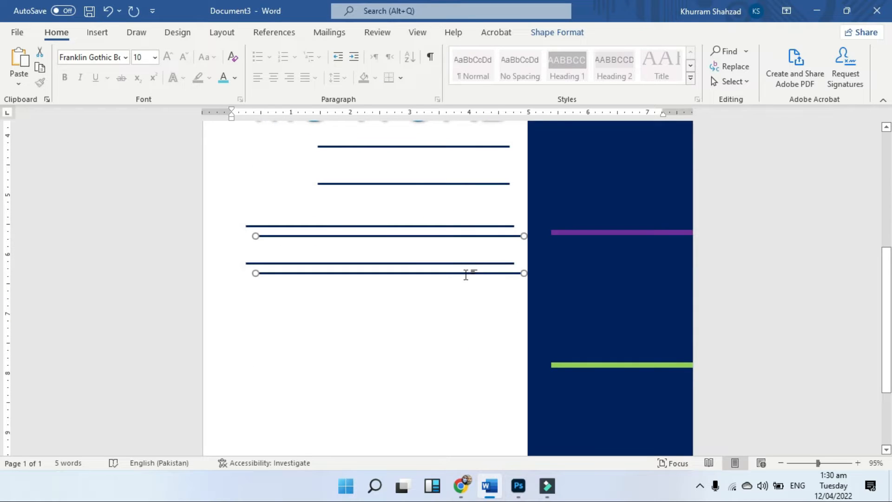
{"action": "left_click_drag", "start_coordinate": [469, 273], "coordinate": [459, 337]}
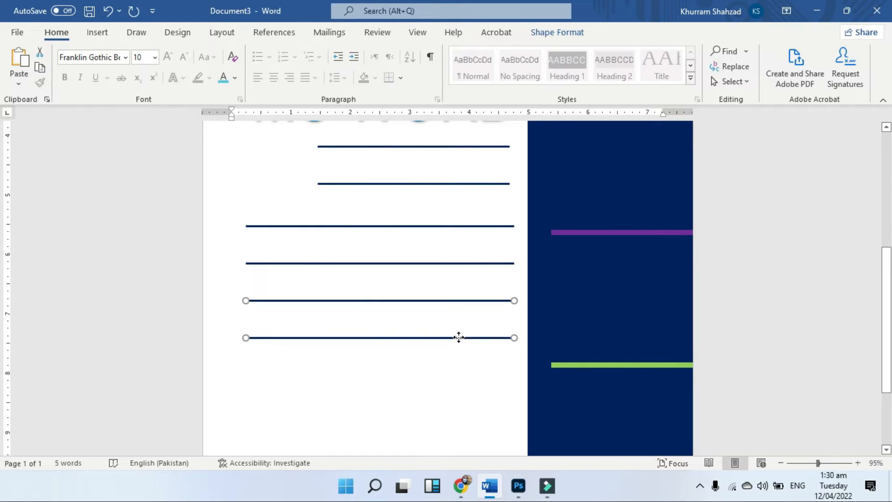
- Duplicate the long pair further down and shorten the copies from their left ends to about half length
{"action": "scroll", "coordinate": [585, 346], "scroll_direction": "down", "scroll_amount": 2}
{"action": "key", "text": "ctrl+d"}
{"action": "left_click_drag", "start_coordinate": [442, 230], "coordinate": [437, 307]}
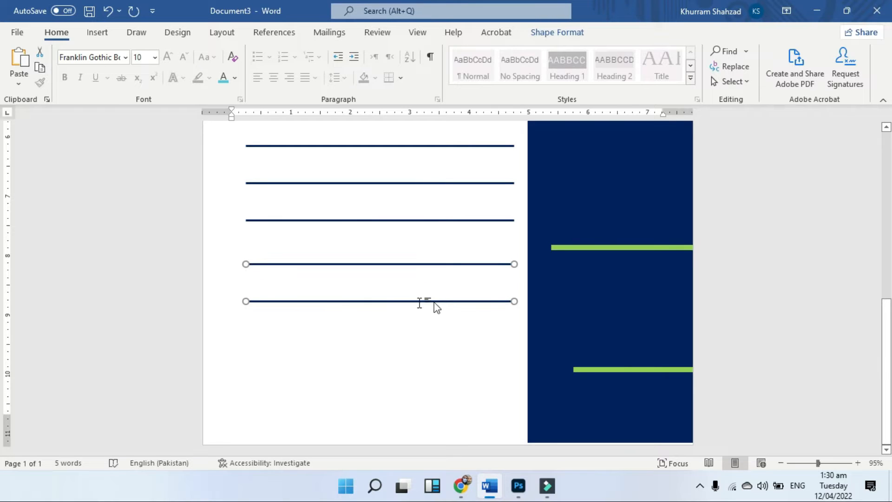
{"action": "left_click_drag", "start_coordinate": [245, 263], "coordinate": [327, 265]}
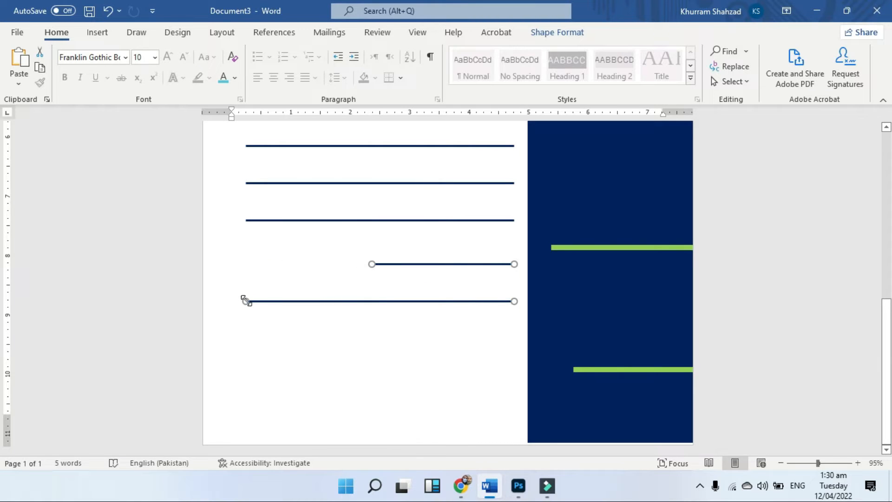
- Duplicate the two short lines and place the copies below, aligned with the blue band side
{"action": "left_click", "coordinate": [432, 263], "text": "shift"}
{"action": "key", "text": "ctrl+d"}
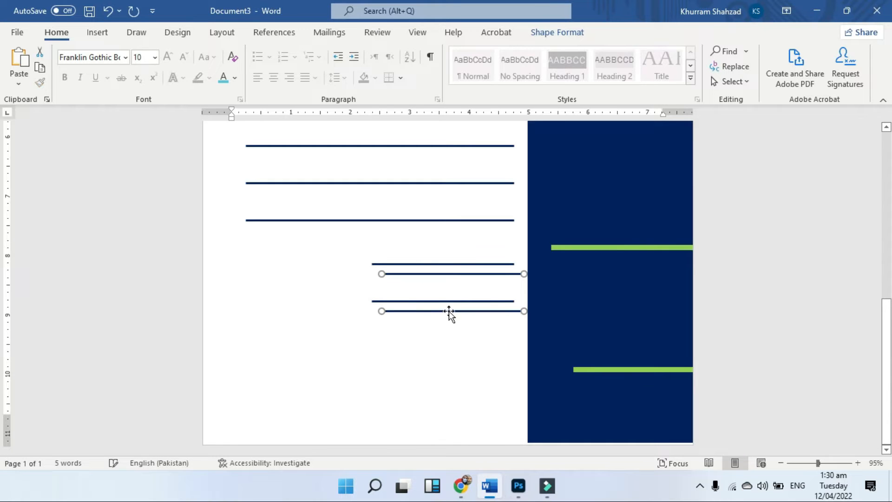
{"action": "left_click_drag", "start_coordinate": [447, 318], "coordinate": [438, 375]}
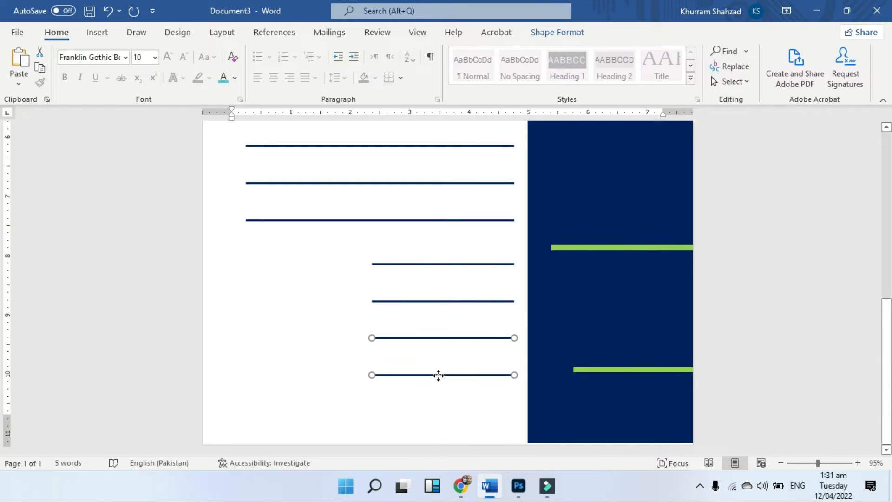
- Select all four short lines and nudge them up closer to the long lines
{"action": "left_click", "coordinate": [441, 301], "text": "shift"}
{"action": "left_click", "coordinate": [436, 264], "text": "shift"}
{"action": "key", "text": "Up"}
{"action": "key", "text": "Up"}
{"action": "key", "text": "Up"}
{"action": "key", "text": "Up"}
{"action": "key", "text": "Up"}
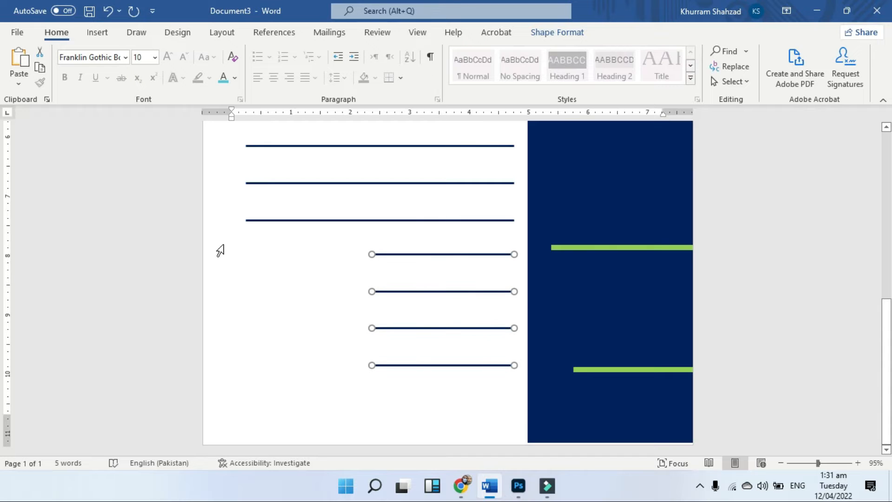
- Copy the lower two short lines to the foot of the page and delete the lowest copy
{"action": "left_click", "coordinate": [396, 324]}
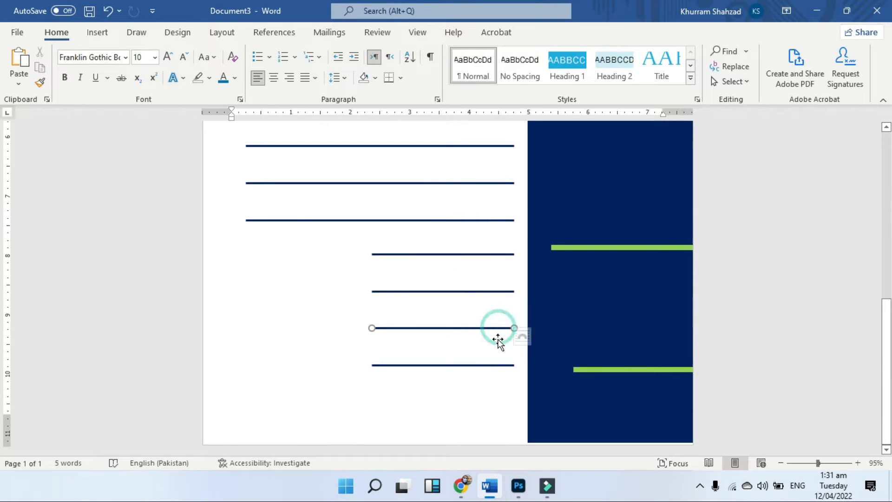
{"action": "left_click", "coordinate": [498, 364], "text": "shift"}
{"action": "left_click_drag", "start_coordinate": [497, 364], "coordinate": [487, 435]}
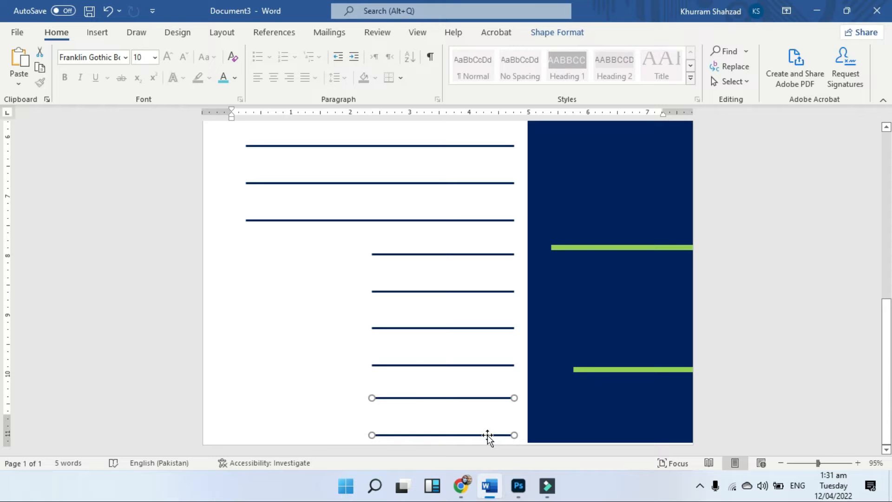
{"action": "left_click", "coordinate": [767, 356]}
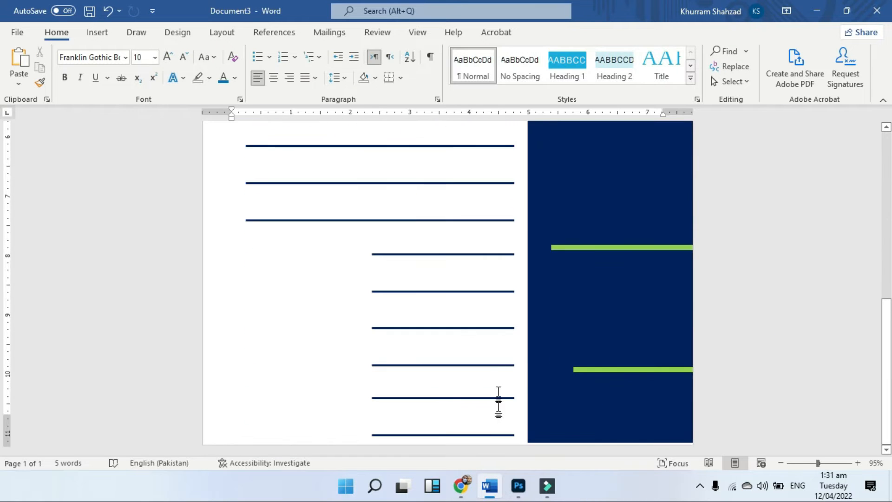
{"action": "left_click", "coordinate": [493, 434]}
{"action": "key", "text": "Delete"}
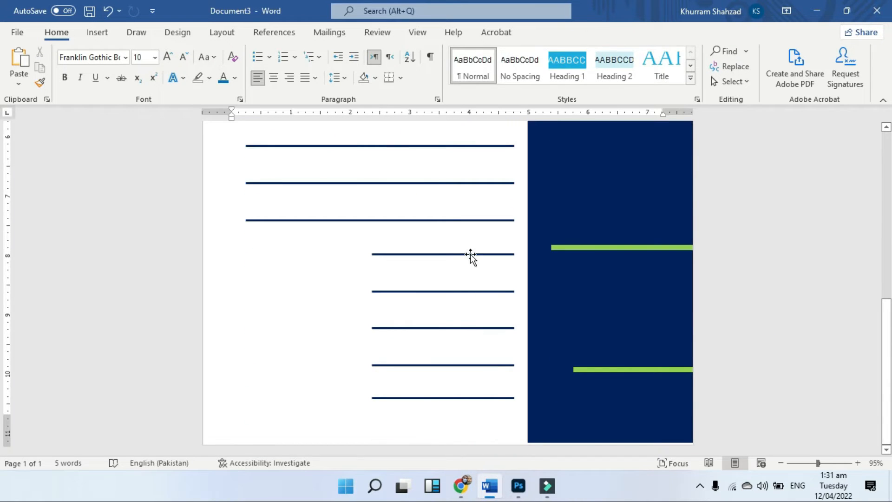
{"action": "left_click", "coordinate": [471, 255]}
{"action": "scroll", "coordinate": [483, 250], "scroll_direction": "down", "scroll_amount": 3}
{"action": "left_click", "coordinate": [476, 291]}
{"action": "key", "text": "Delete"}
{"action": "scroll", "coordinate": [615, 308], "scroll_direction": "down", "scroll_amount": 1}
{"action": "scroll", "coordinate": [614, 307], "scroll_direction": "down", "scroll_amount": 3}
{"action": "scroll", "coordinate": [613, 331], "scroll_direction": "up", "scroll_amount": 1}
- Search online pictures for IAPTOP and insert the front-view laptop image with the blue screen
{"action": "left_click", "coordinate": [97, 32]}
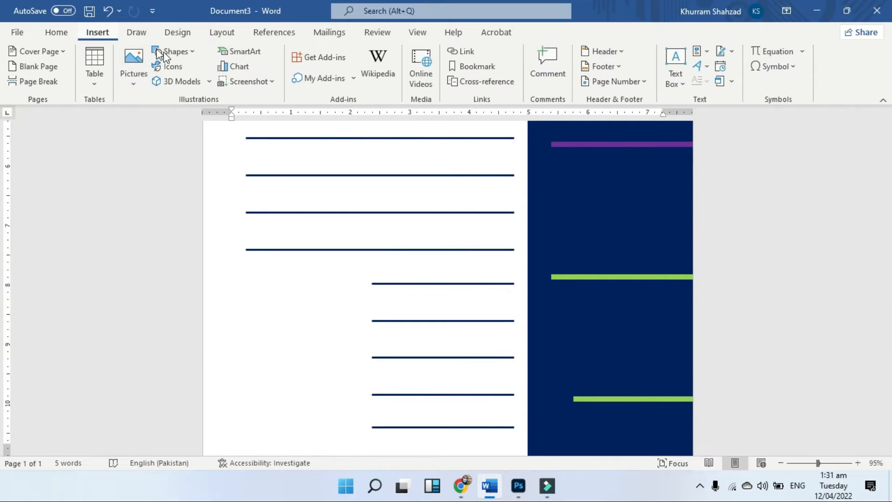
{"action": "left_click", "coordinate": [133, 70]}
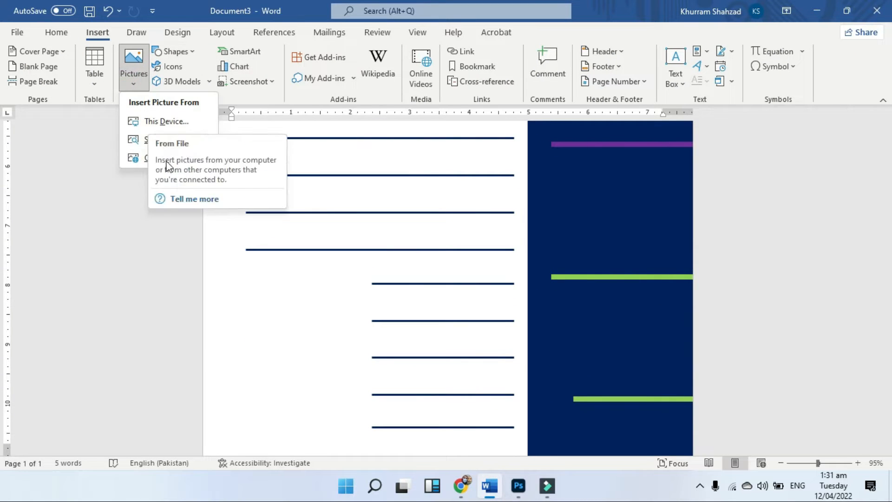
{"action": "left_click", "coordinate": [141, 158]}
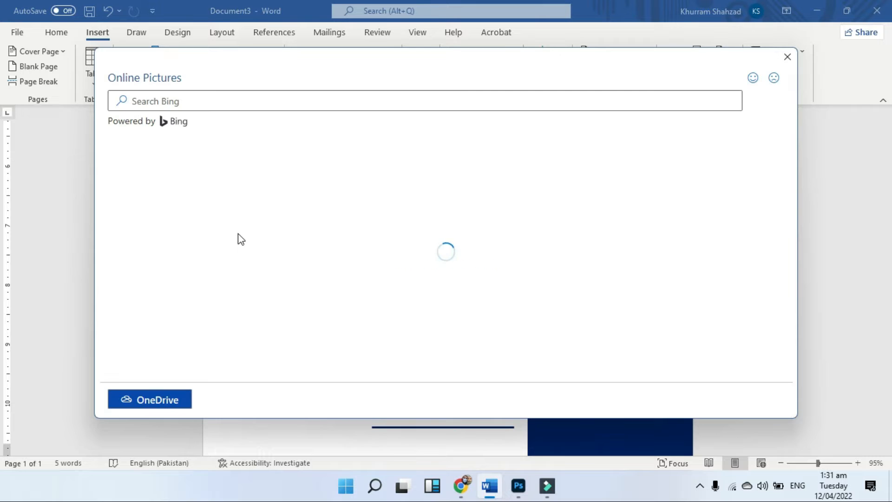
{"action": "type", "text": "IAPTOP"}
{"action": "key", "text": "Return"}
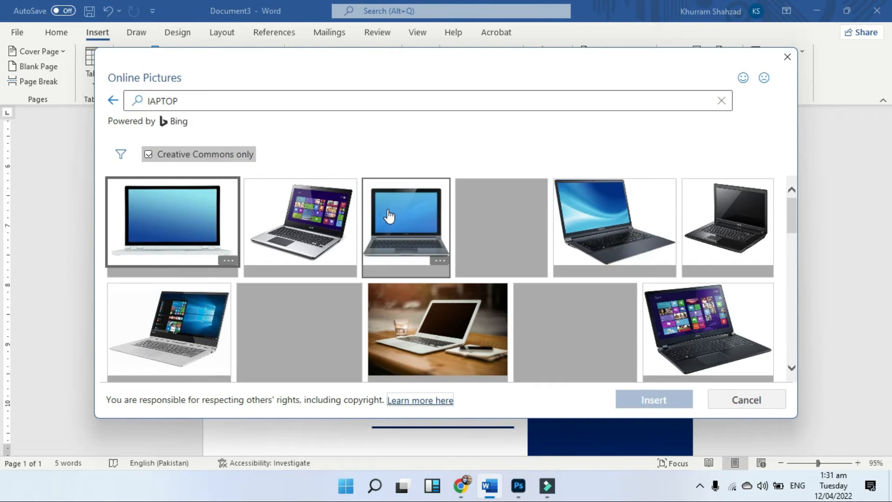
{"action": "left_click", "coordinate": [389, 216]}
{"action": "left_click", "coordinate": [651, 399]}
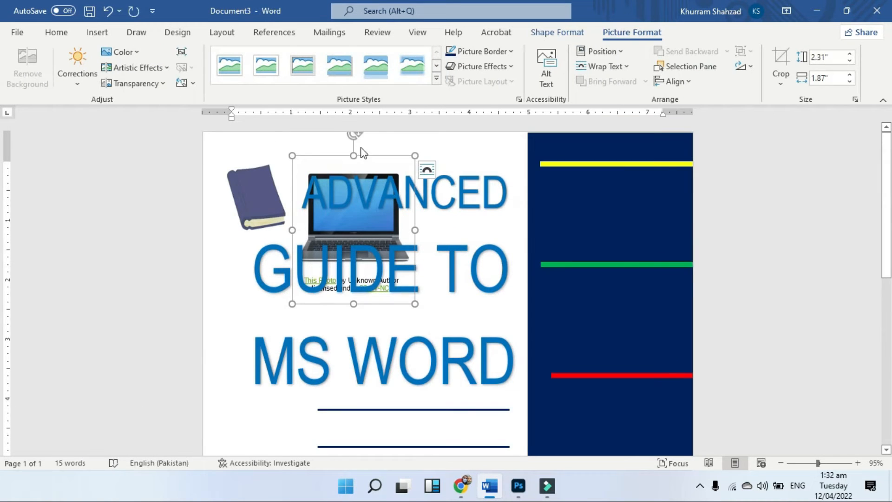
- Change the laptop picture's text wrapping and move it into the blank space beside the short lines
{"action": "left_click", "coordinate": [623, 66]}
{"action": "left_click", "coordinate": [624, 122]}
{"action": "left_click_drag", "start_coordinate": [396, 156], "coordinate": [352, 337]}
{"action": "scroll", "coordinate": [438, 269], "scroll_direction": "down", "scroll_amount": 5}
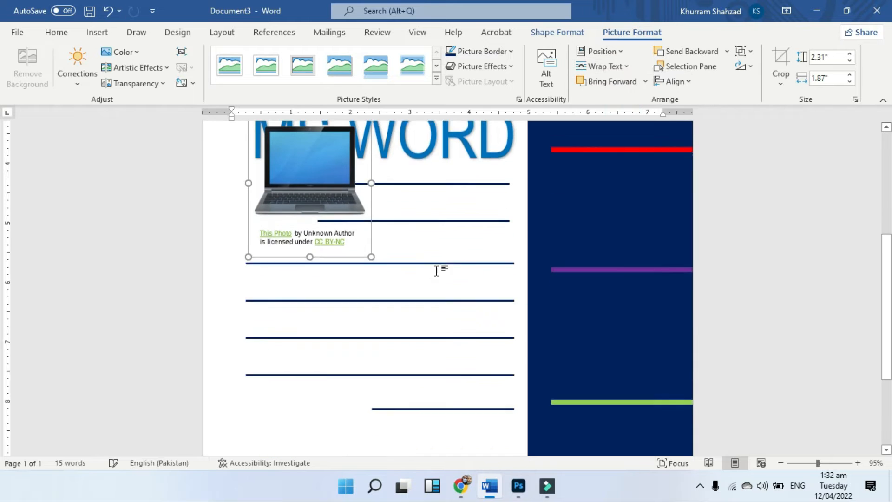
{"action": "left_click_drag", "start_coordinate": [352, 252], "coordinate": [346, 388]}
- Delete the licence caption box beneath the laptop picture
{"action": "left_click", "coordinate": [317, 362]}
{"action": "left_click", "coordinate": [315, 355]}
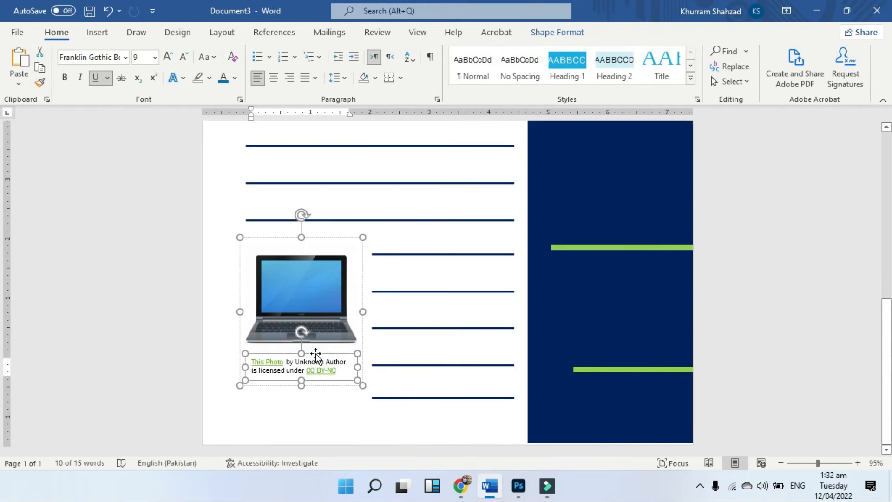
{"action": "key", "text": "Delete"}
- Enlarge the laptop picture and position it in the blank space left of the short lines, then return to the page's beginning
{"action": "left_click_drag", "start_coordinate": [321, 321], "coordinate": [300, 316]}
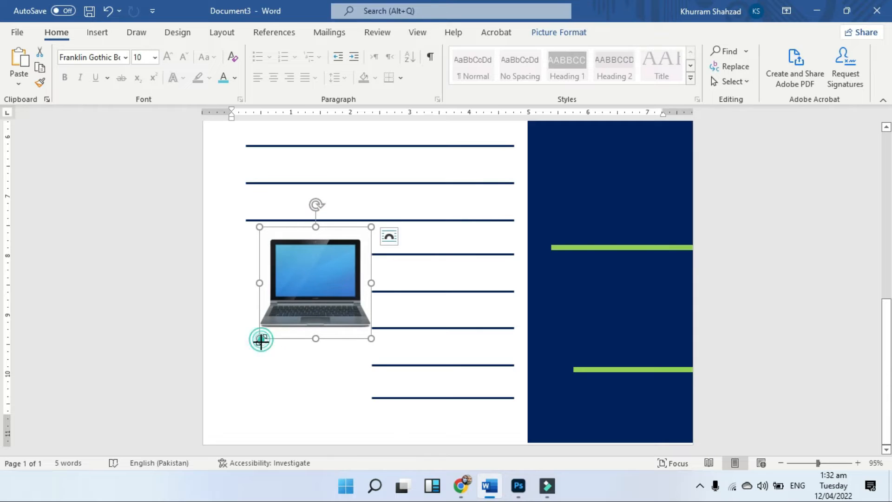
{"action": "left_click_drag", "start_coordinate": [261, 339], "coordinate": [225, 370]}
{"action": "left_click_drag", "start_coordinate": [281, 319], "coordinate": [291, 343]}
{"action": "left_click_drag", "start_coordinate": [379, 403], "coordinate": [370, 392]}
{"action": "key", "text": "ctrl+Home"}
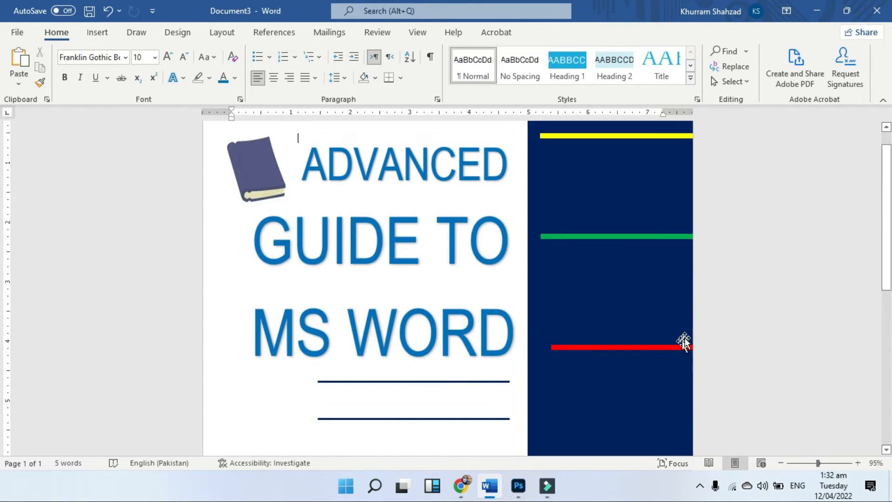
- Draw a text box about 3.23 by 0.45 inches between the first two short lines below MS WORD and enter CREATING
{"action": "scroll", "coordinate": [319, 325], "scroll_direction": "down", "scroll_amount": 3}
{"action": "scroll", "coordinate": [318, 325], "scroll_direction": "up", "scroll_amount": 1}
{"action": "left_click", "coordinate": [97, 32]}
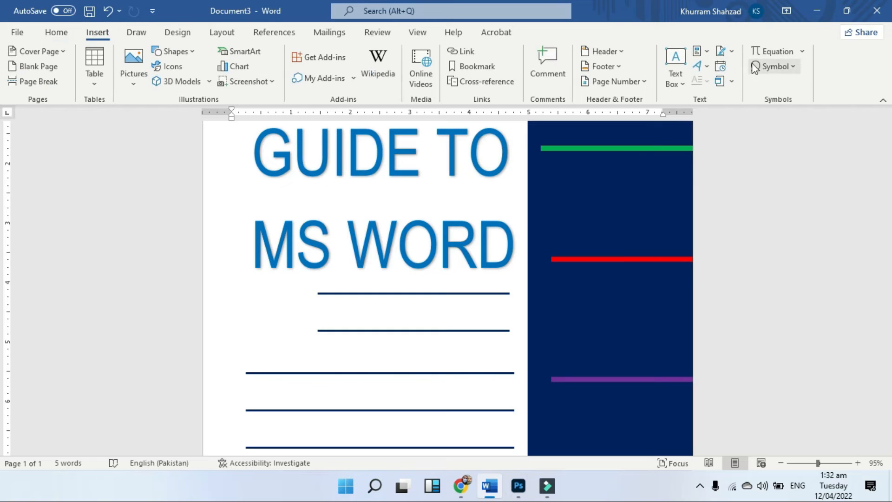
{"action": "left_click", "coordinate": [706, 66]}
{"action": "left_click", "coordinate": [695, 69]}
{"action": "left_click", "coordinate": [677, 76]}
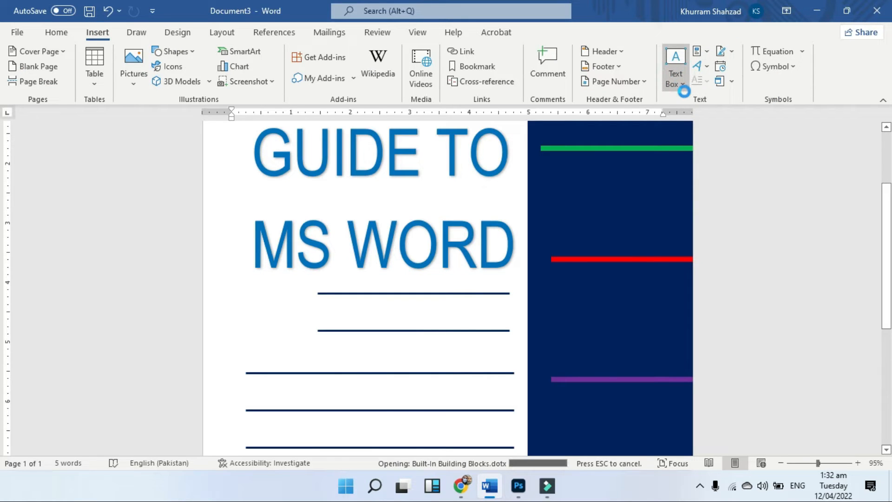
{"action": "left_click", "coordinate": [672, 375]}
{"action": "left_click_drag", "start_coordinate": [318, 298], "coordinate": [390, 325]}
{"action": "left_click_drag", "start_coordinate": [486, 320], "coordinate": [510, 325]}
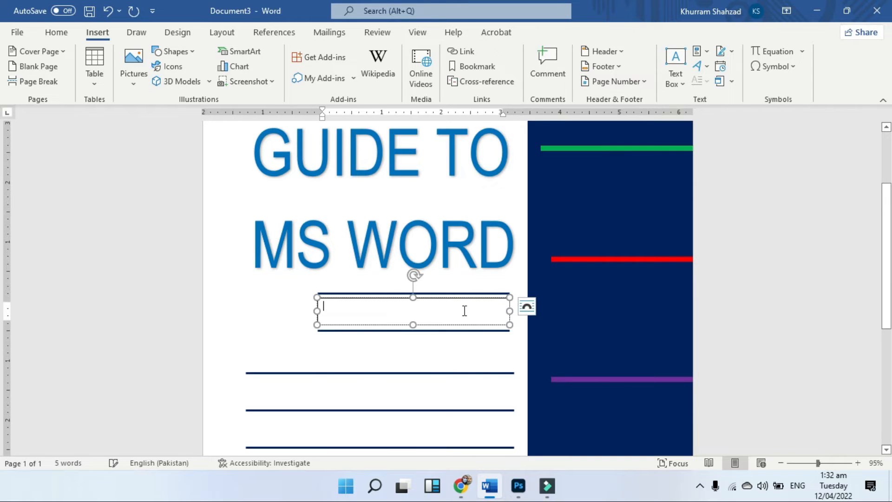
{"action": "type", "text": "q"}
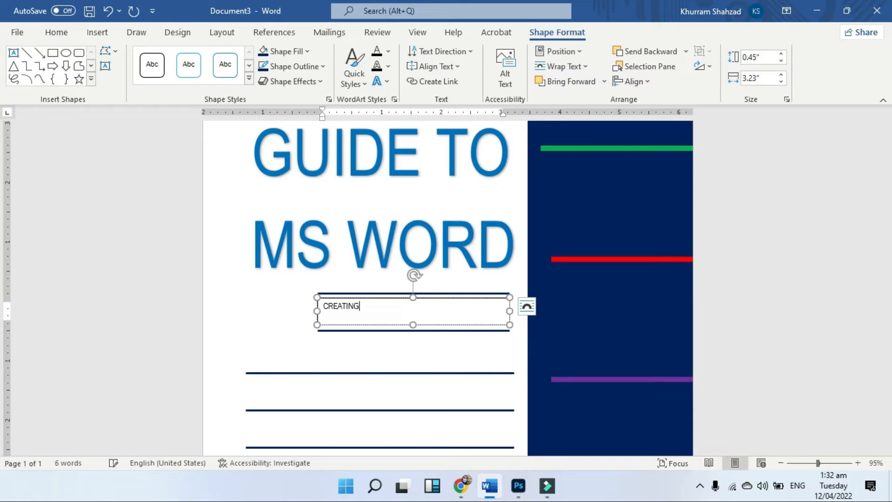
- Enlarge the CREATING text to 25 pt and extend its text box to a height of 0.55 inches
{"action": "key", "text": "ctrl+a"}
{"action": "key", "text": "ctrl+shift+period"}
{"action": "key", "text": "ctrl+shift+period"}
{"action": "key", "text": "ctrl+shift+period"}
{"action": "key", "text": "ctrl+shift+period"}
{"action": "key", "text": "ctrl+shift+period"}
{"action": "key", "text": "ctrl+shift+period"}
{"action": "key", "text": "ctrl+shift+period"}
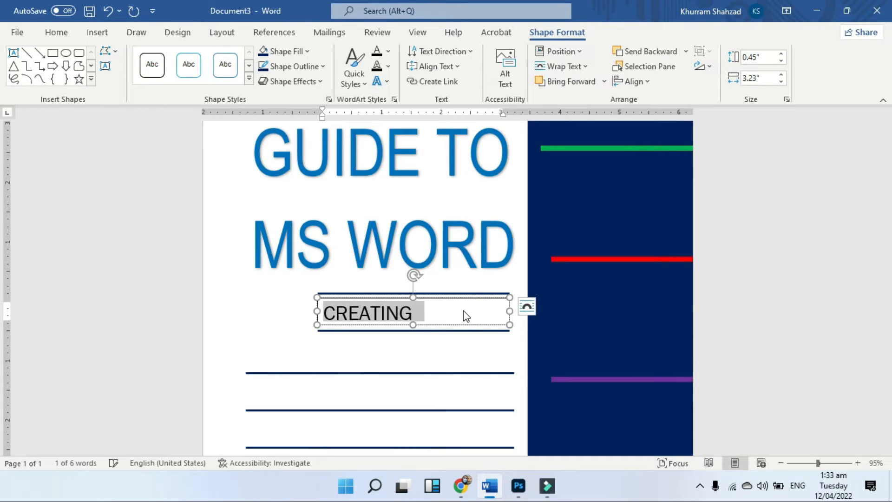
{"action": "key", "text": "ctrl+shift+comma"}
{"action": "key", "text": "ctrl+shift+comma"}
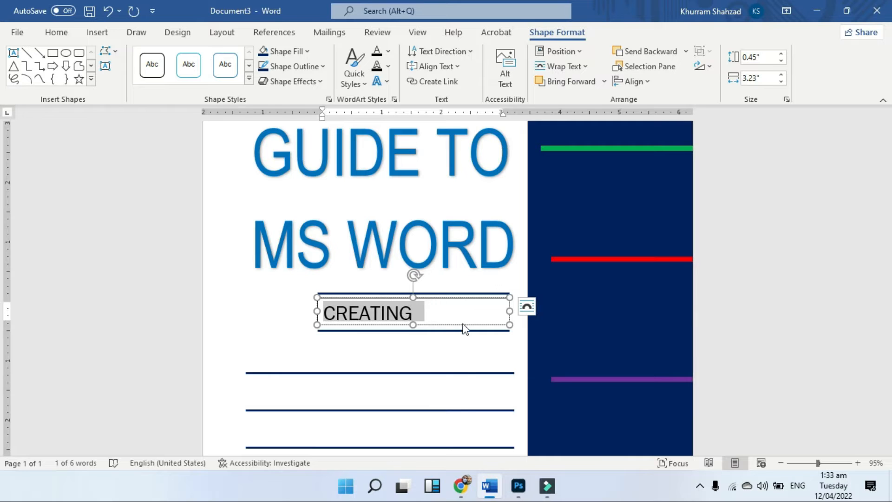
{"action": "left_click", "coordinate": [410, 331]}
- Remove the fill and outline from the CREATING text box
{"action": "left_click", "coordinate": [305, 52]}
{"action": "left_click", "coordinate": [299, 194]}
{"action": "left_click", "coordinate": [308, 53]}
{"action": "left_click", "coordinate": [308, 23]}
{"action": "left_click", "coordinate": [308, 53]}
{"action": "left_click", "coordinate": [317, 33]}
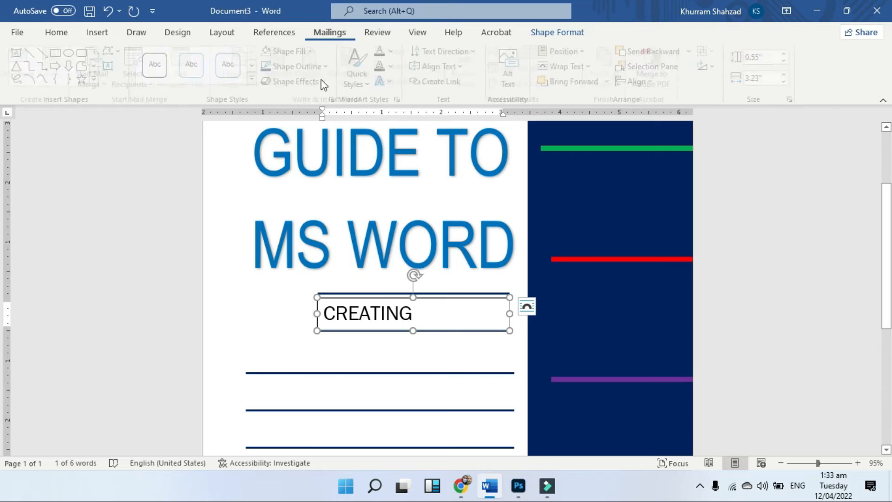
{"action": "left_click", "coordinate": [558, 33]}
{"action": "left_click", "coordinate": [295, 66]}
{"action": "left_click", "coordinate": [462, 314]}
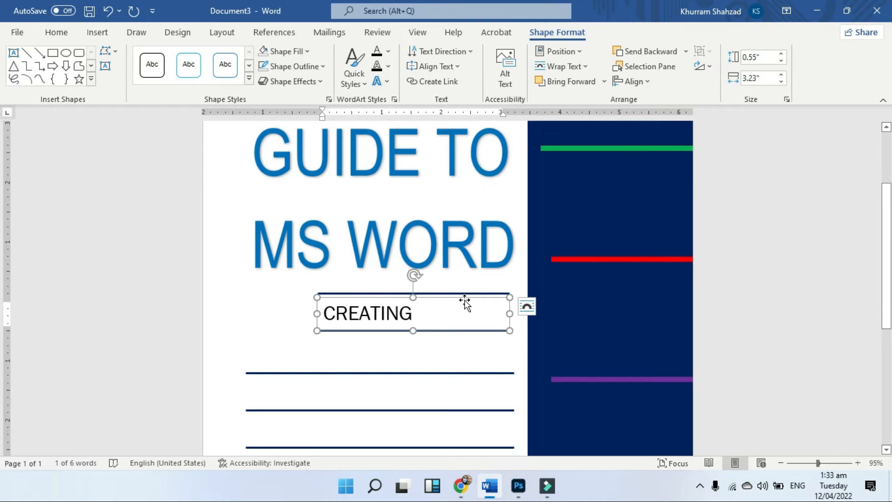
- Duplicate the CREATING box, narrowed to 1.87 inches and centred, below the second short line and replace the copy's text with YOUR OWN
{"action": "left_click_drag", "start_coordinate": [465, 302], "coordinate": [432, 341]}
{"action": "double_click", "coordinate": [390, 349]}
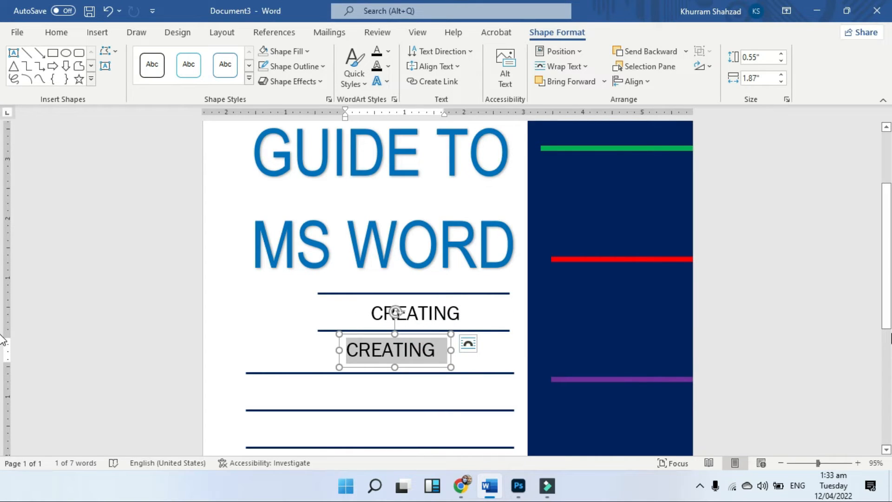
{"action": "type", "text": "YOUR OWN"}
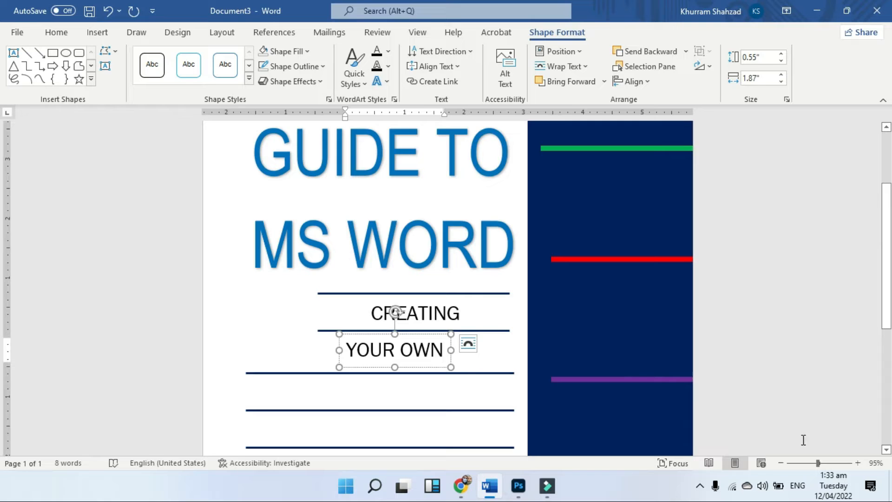
- Duplicate the YOUR OWN box below the first long line, widen the copy to about 4.49 inches and enter TEMPLATES * USING
{"action": "left_click_drag", "start_coordinate": [432, 368], "coordinate": [510, 393]}
{"action": "triple_click", "coordinate": [342, 391]}
{"action": "type", "text": "TEMPLATES *"}
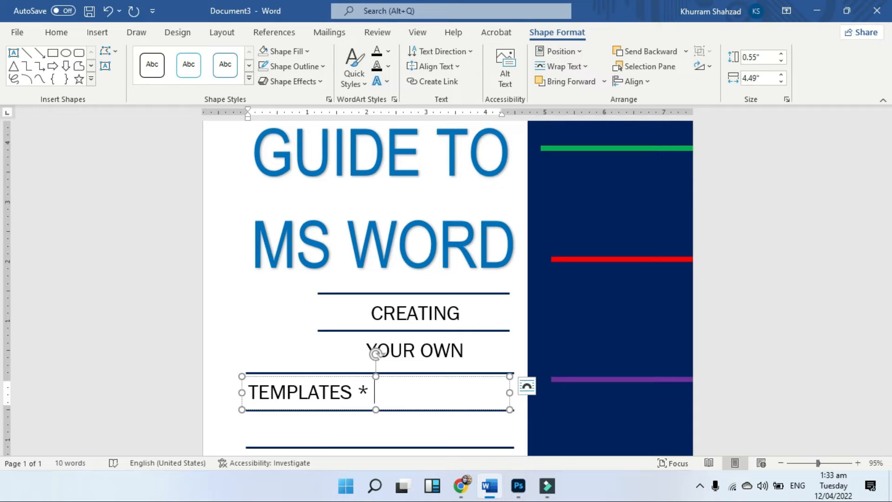
- Duplicate the TEMPLATES box onto the next line, replace the copy's text with WORD GRAPHICS * MAIL and widen it to about 3.93 inches
{"action": "left_click_drag", "start_coordinate": [511, 391], "coordinate": [422, 416]}
{"action": "left_click", "coordinate": [394, 425]}
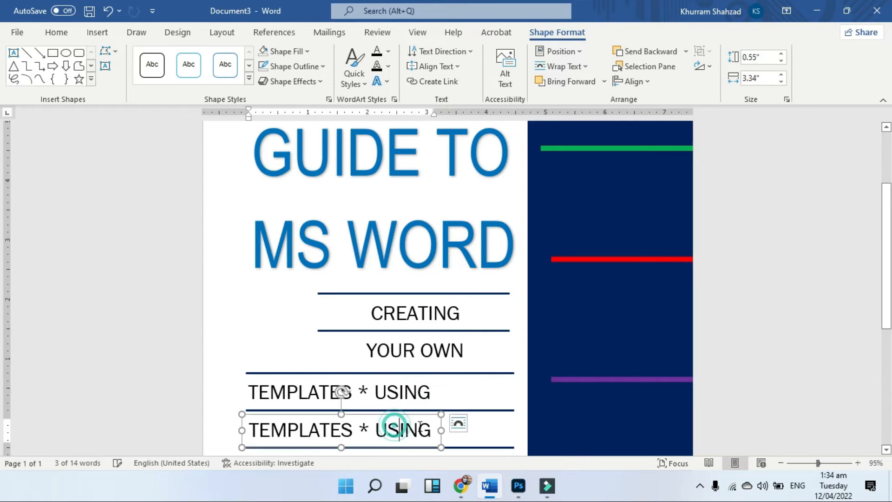
{"action": "key", "text": "ctrl+a"}
{"action": "key", "text": "BackSpace"}
{"action": "type", "text": "WORD "}
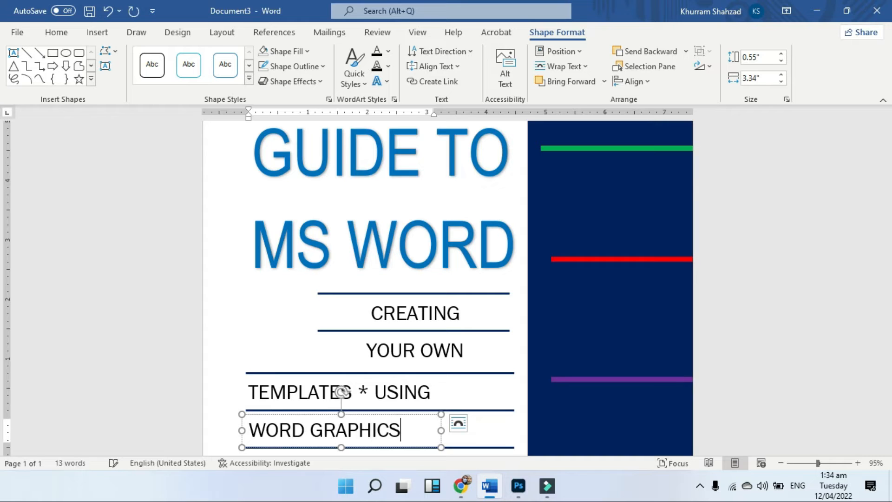
{"action": "type", "text": "GRAPHICS *"}
{"action": "scroll", "coordinate": [508, 413], "scroll_direction": "down", "scroll_amount": 1}
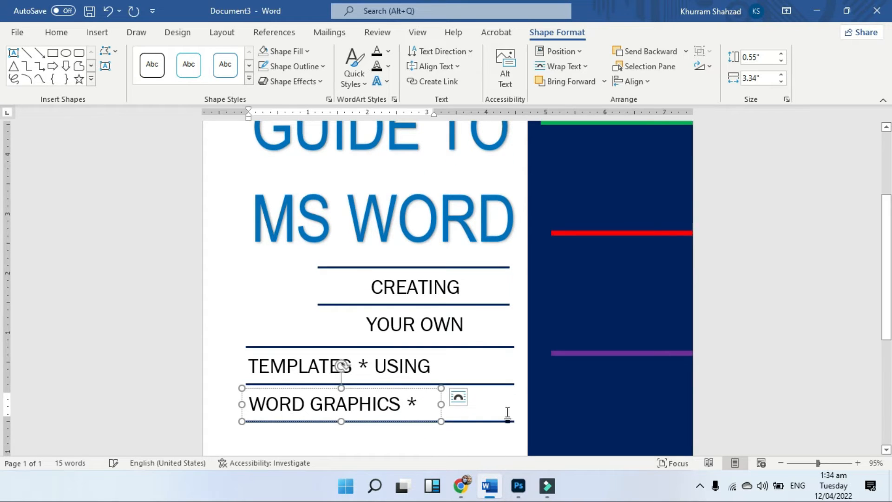
{"action": "left_click_drag", "start_coordinate": [442, 406], "coordinate": [477, 407]}
{"action": "scroll", "coordinate": [541, 317], "scroll_direction": "down", "scroll_amount": 2}
{"action": "scroll", "coordinate": [542, 318], "scroll_direction": "down", "scroll_amount": 1}
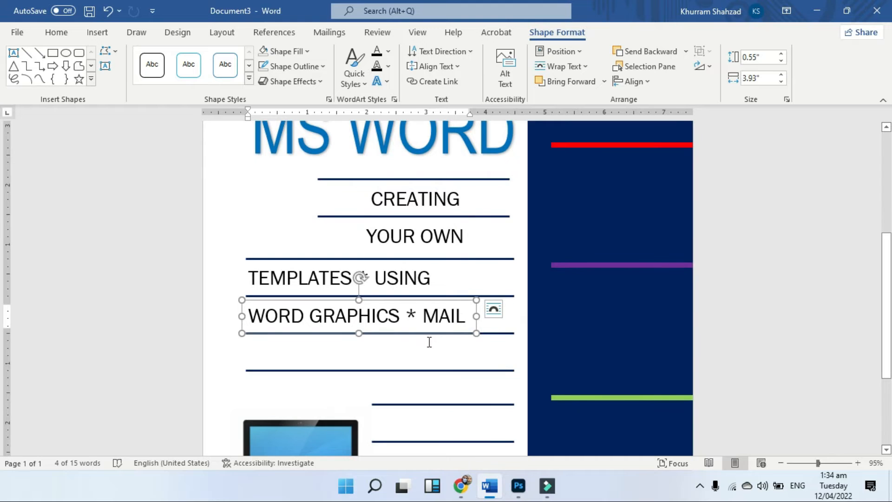
- Duplicate the WORD GRAPHICS box onto the next long line, enter MERGES * FORMATING TEXT and widen the copy to about 4.66 inches
{"action": "key", "text": "ctrl+d"}
{"action": "left_click_drag", "start_coordinate": [424, 311], "coordinate": [409, 338]}
{"action": "left_click", "coordinate": [355, 353]}
{"action": "key", "text": "ctrl+a"}
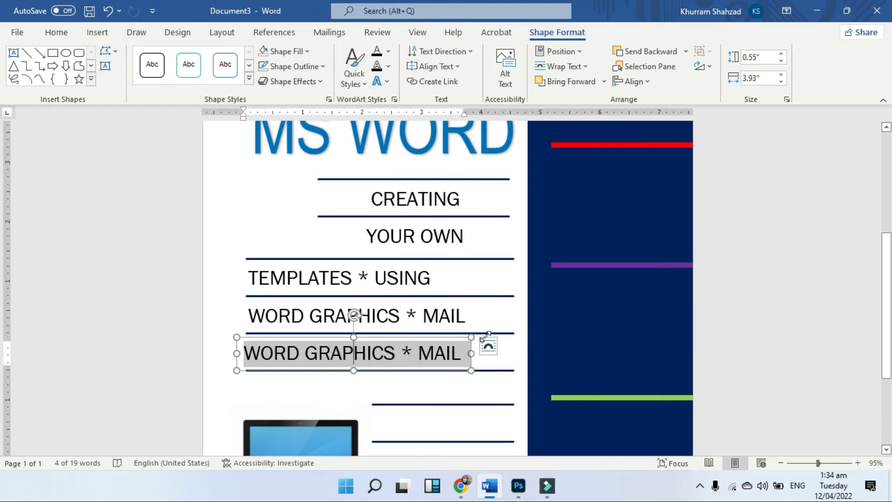
{"action": "type", "text": "m"}
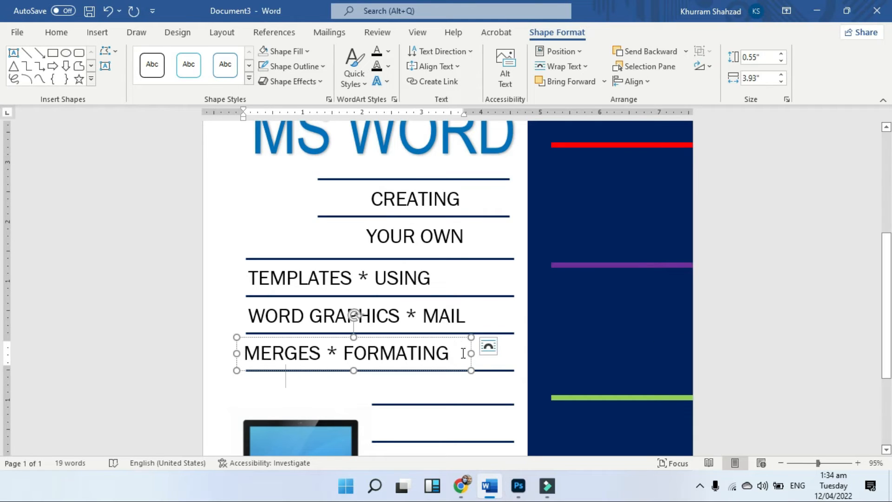
{"action": "type", "text": "TEXT"}
{"action": "left_click", "coordinate": [510, 350]}
- Duplicate the MERGES box above the first short line beside the laptop, enter LISTS & COLUMNS and narrow the copy to fit its text
{"action": "left_click_drag", "start_coordinate": [490, 344], "coordinate": [612, 369]}
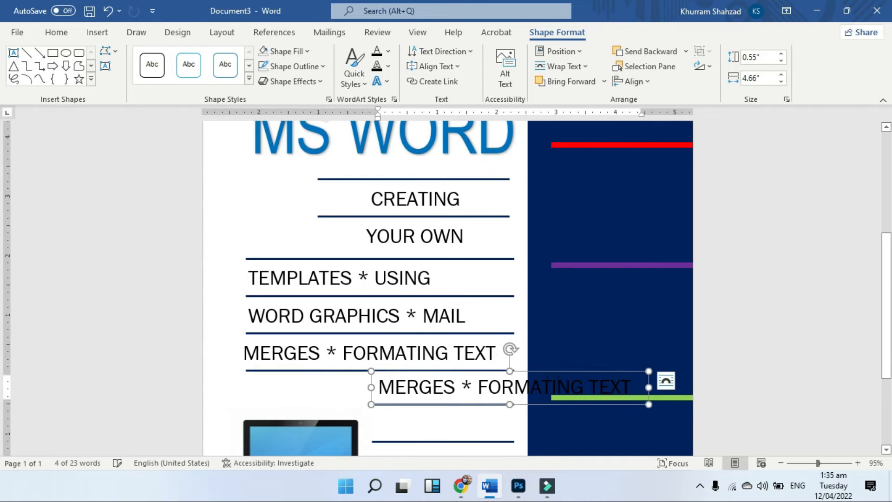
{"action": "left_click", "coordinate": [545, 387]}
{"action": "key", "text": "ctrl+a"}
{"action": "type", "text": "IIST"}
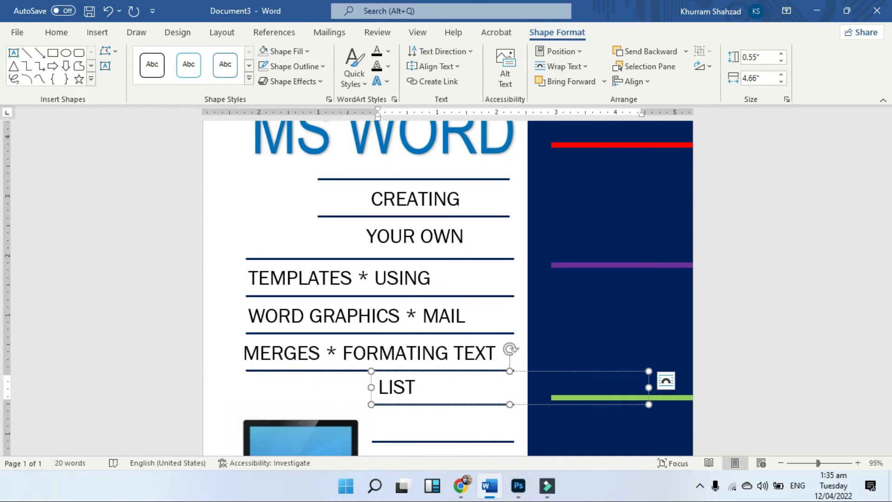
{"action": "type", "text": "S & COLU"}
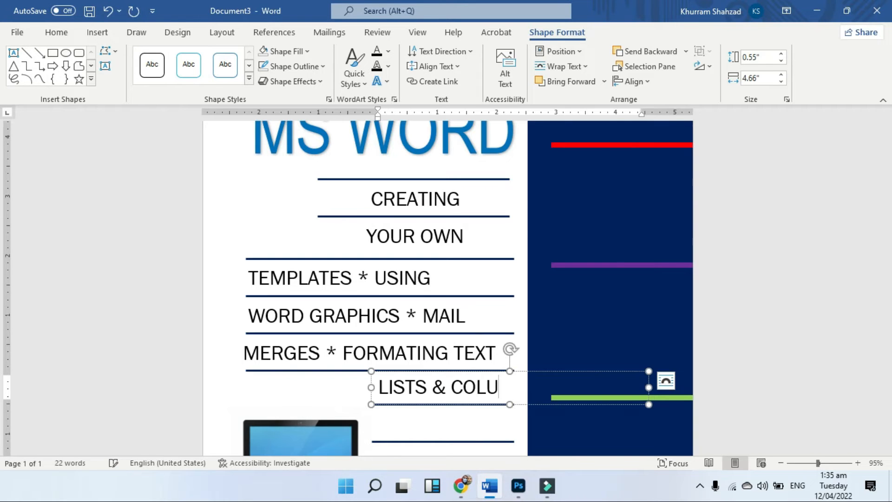
{"action": "type", "text": "MNS"}
{"action": "left_click", "coordinate": [536, 373]}
{"action": "left_click_drag", "start_coordinate": [535, 371], "coordinate": [511, 372]}
- Duplicate the LISTS & COLUMNS box onto the next short line, enter KEYBOARD TIPS and widen the copy to about 2.94 inches
{"action": "key", "text": "ctrl+d"}
{"action": "left_click_drag", "start_coordinate": [462, 384], "coordinate": [452, 412]}
{"action": "type", "text": "KEYBOARD TIPS"}
{"action": "left_click_drag", "start_coordinate": [514, 412], "coordinate": [533, 414]}
- Duplicate the KEYBOARD TIPS box onto the next short line beside the laptop and replace the copy's text with STYLES
{"action": "scroll", "coordinate": [561, 374], "scroll_direction": "down", "scroll_amount": 3}
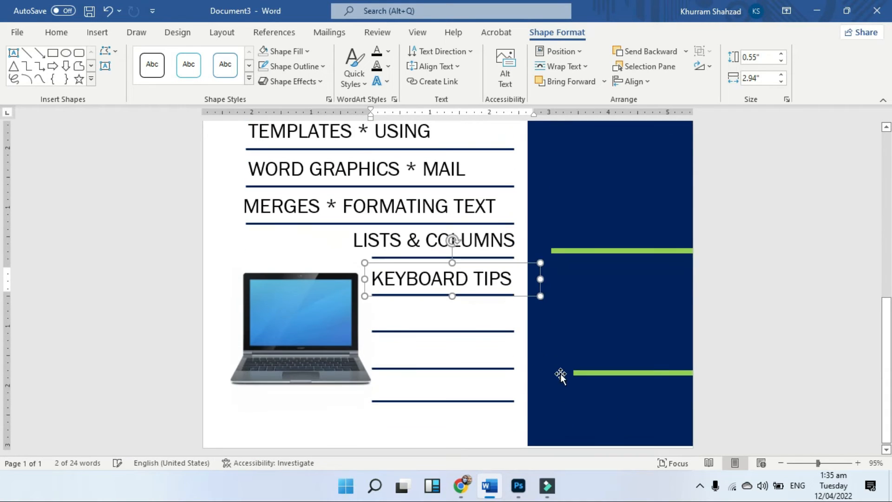
{"action": "key", "text": "ctrl+d"}
{"action": "left_click_drag", "start_coordinate": [488, 307], "coordinate": [484, 332]}
{"action": "key", "text": "ctrl+a"}
{"action": "type", "text": "styles"}
{"action": "key", "text": "ctrl+a"}
{"action": "type", "text": "SR"}
{"action": "type", "text": "S"}
- Narrow the STYLES box to about 1.35 inches, then duplicate it onto the next short line with the text SHEET
{"action": "left_click_drag", "start_coordinate": [548, 314], "coordinate": [466, 339]}
{"action": "key", "text": "ctrl+d"}
{"action": "double_click", "coordinate": [449, 351]}
{"action": "type", "text": "SHEET"}
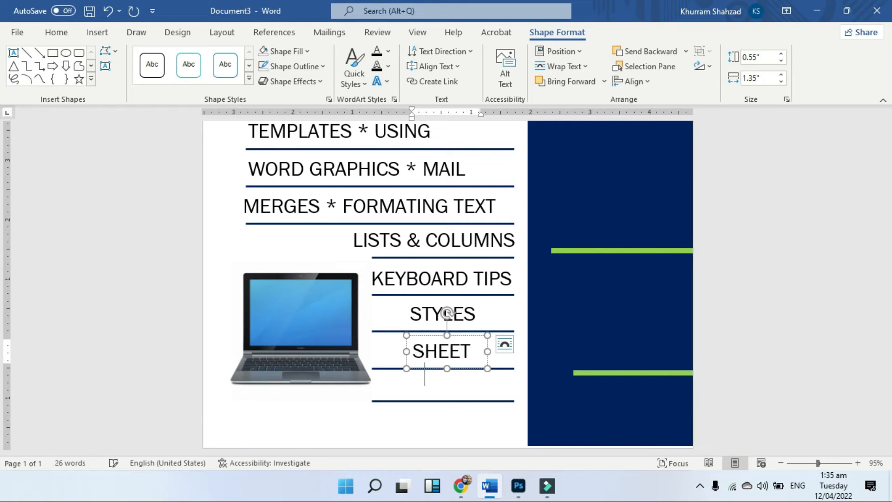
- Duplicate the SHEET box onto the last short line, replace its text with a word starting with AD and adjust the copy to fit
{"action": "left_click", "coordinate": [468, 383]}
{"action": "scroll", "coordinate": [514, 308], "scroll_direction": "down", "scroll_amount": 5}
{"action": "left_click", "coordinate": [439, 335]}
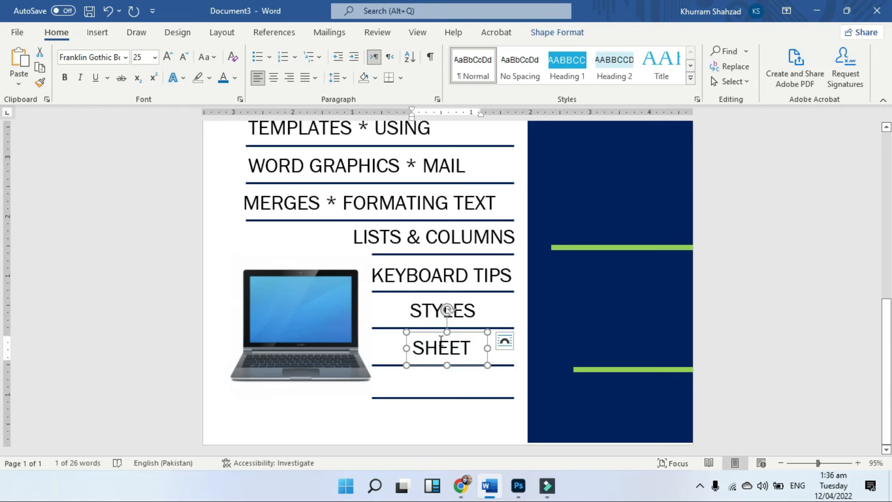
{"action": "key", "text": "ctrl+d"}
{"action": "left_click_drag", "start_coordinate": [457, 355], "coordinate": [448, 381]}
{"action": "double_click", "coordinate": [447, 381]}
{"action": "type", "text": "b"}
{"action": "key", "text": "BackSpace"}
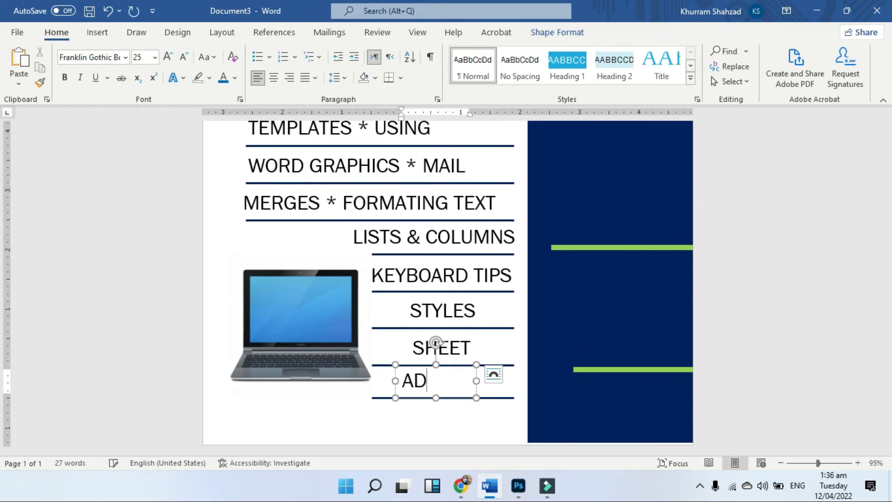
{"action": "left_click_drag", "start_coordinate": [484, 381], "coordinate": [499, 368]}
{"action": "left_click", "coordinate": [729, 353]}
{"action": "scroll", "coordinate": [494, 313], "scroll_direction": "down", "scroll_amount": 6}
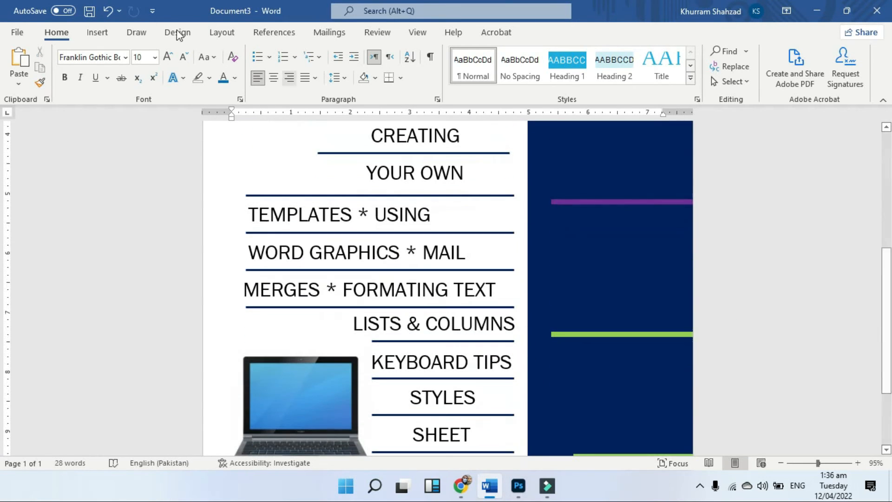
{"action": "left_click", "coordinate": [98, 34]}
{"action": "left_click", "coordinate": [123, 81]}
{"action": "left_click", "coordinate": [282, 367]}
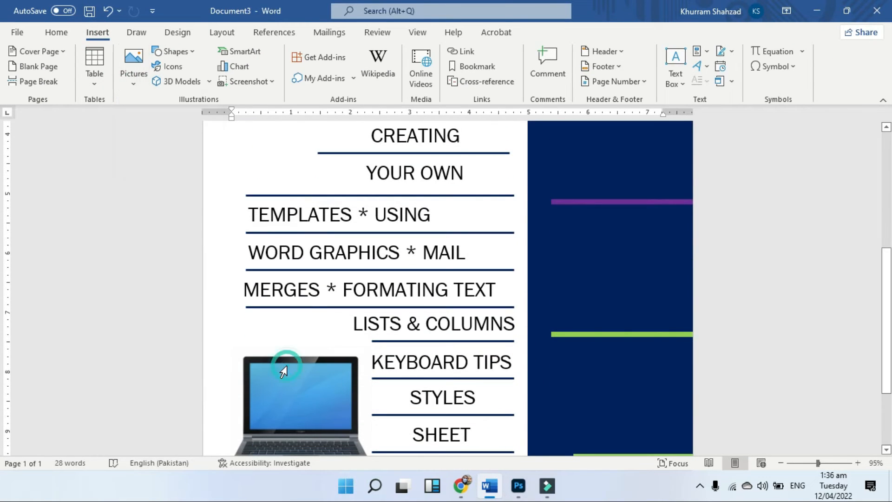
- Switch to Chrome, search Google for WORD LOGO in the new tab, and return to the Word document
{"action": "left_click", "coordinate": [461, 486]}
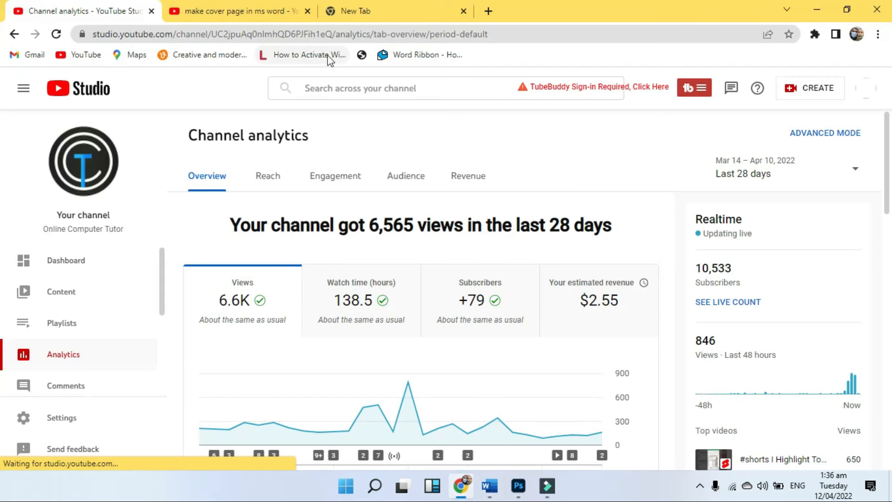
{"action": "left_click", "coordinate": [353, 18]}
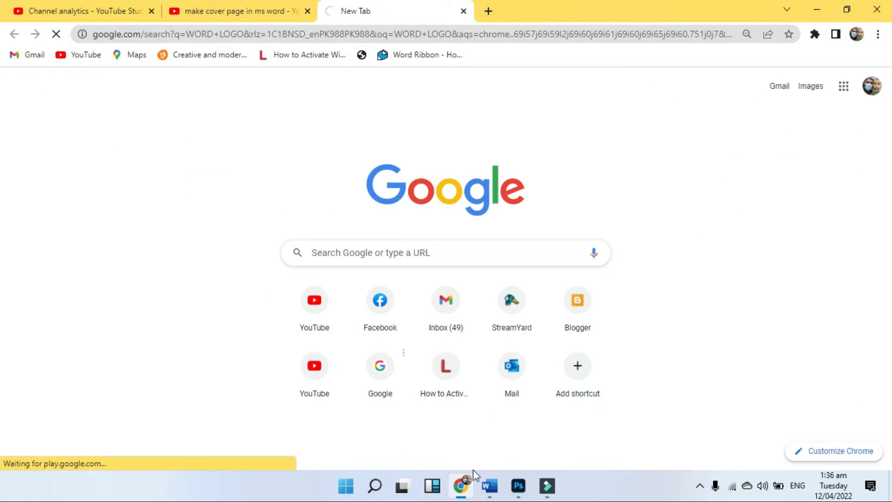
{"action": "left_click", "coordinate": [465, 483]}
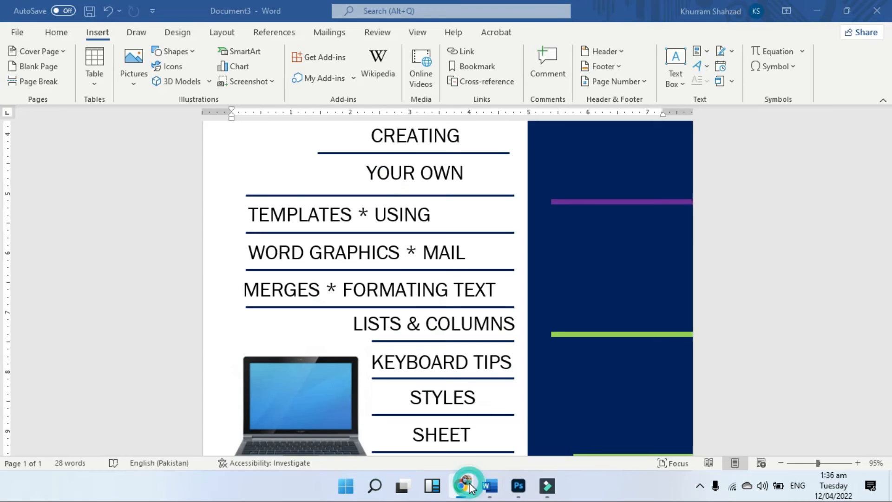
- Shorten the two short lines around CREATING from their left ends so both start just before the text
{"action": "scroll", "coordinate": [697, 337], "scroll_direction": "down", "scroll_amount": 3}
{"action": "scroll", "coordinate": [697, 337], "scroll_direction": "up", "scroll_amount": 5}
{"action": "scroll", "coordinate": [697, 336], "scroll_direction": "down", "scroll_amount": 1}
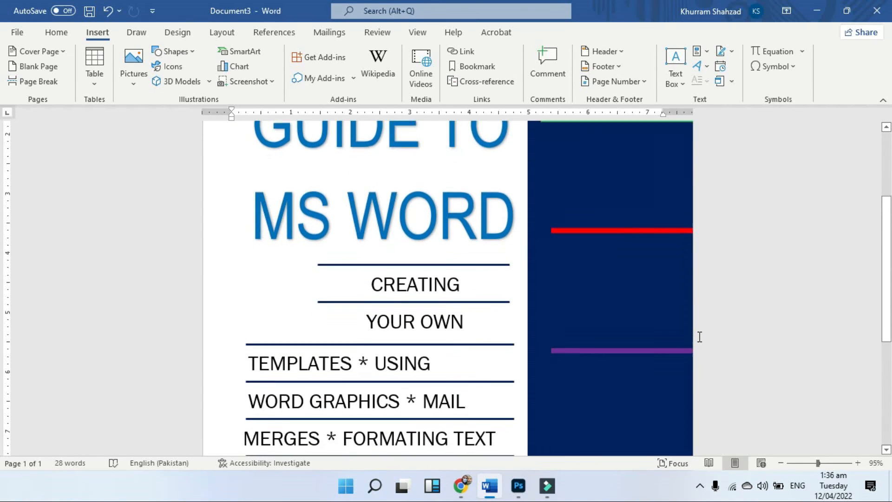
{"action": "left_click", "coordinate": [337, 305]}
{"action": "left_click", "coordinate": [337, 304]}
{"action": "scroll", "coordinate": [359, 295], "scroll_direction": "down", "scroll_amount": 5}
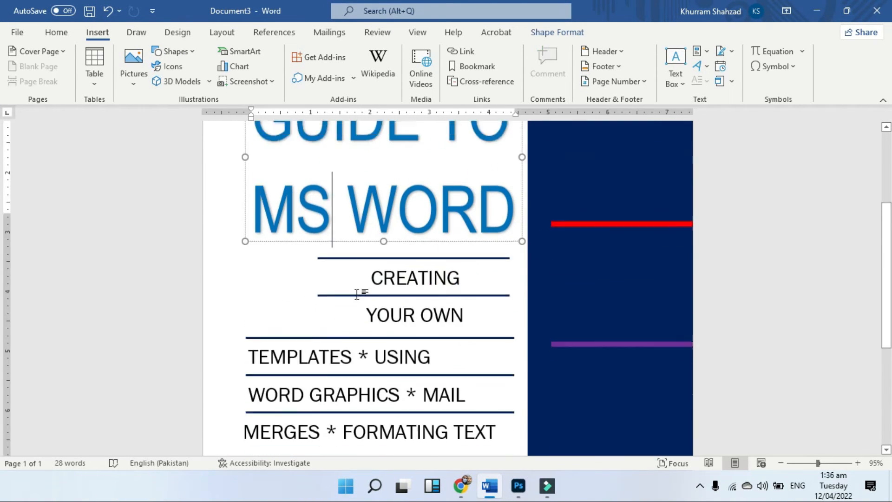
{"action": "left_click", "coordinate": [334, 289]}
{"action": "scroll", "coordinate": [339, 298], "scroll_direction": "down", "scroll_amount": 3}
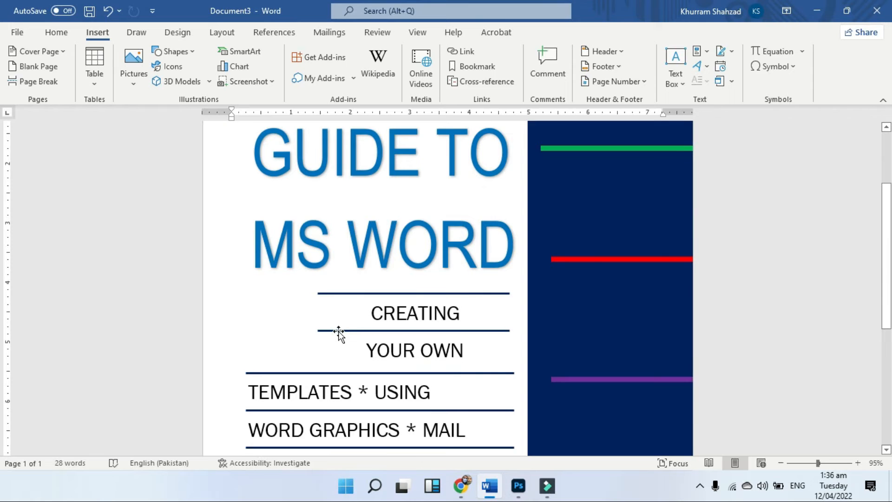
{"action": "left_click", "coordinate": [339, 331]}
{"action": "left_click_drag", "start_coordinate": [319, 330], "coordinate": [350, 331]}
{"action": "left_click", "coordinate": [324, 295]}
{"action": "scroll", "coordinate": [324, 295], "scroll_direction": "up", "scroll_amount": 3}
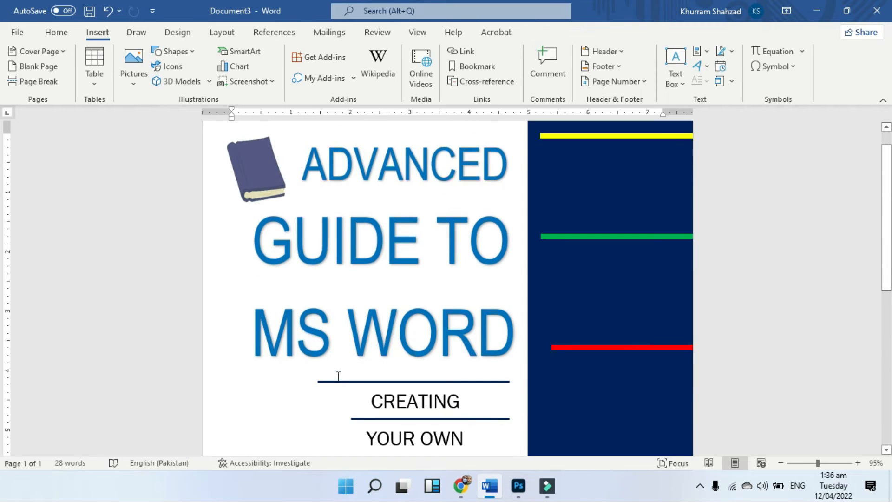
{"action": "left_click_drag", "start_coordinate": [352, 383], "coordinate": [352, 382]}
- Switch to Chrome, copy the Word logo image from the WORD LOGO results, and paste it into the Word cover page
{"action": "left_click", "coordinate": [462, 486]}
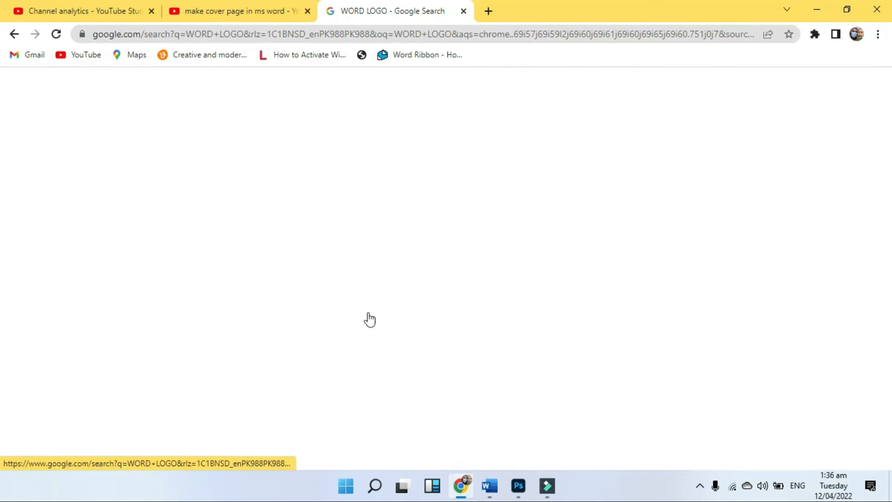
{"action": "right_click", "coordinate": [194, 246]}
{"action": "left_click", "coordinate": [228, 162]}
{"action": "left_click", "coordinate": [490, 487]}
{"action": "left_click", "coordinate": [283, 379]}
{"action": "key", "text": "ctrl+v"}
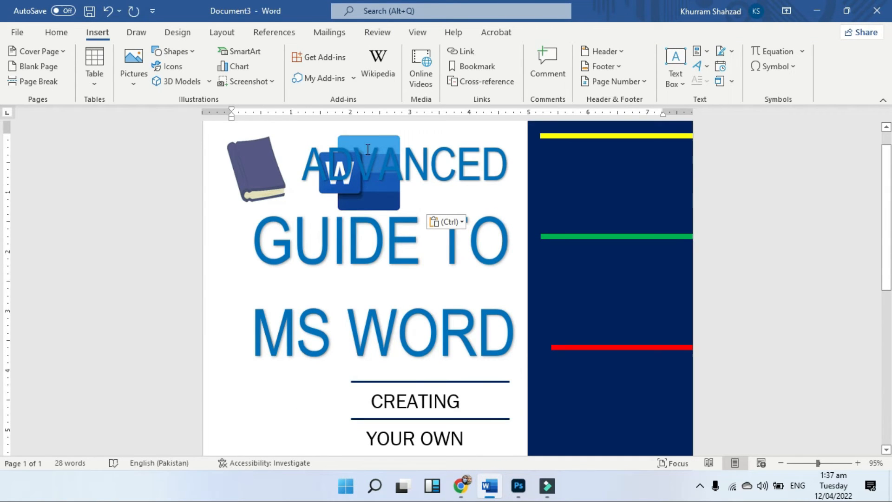
{"action": "left_click", "coordinate": [368, 150]}
{"action": "left_click", "coordinate": [389, 207]}
{"action": "left_click", "coordinate": [394, 194]}
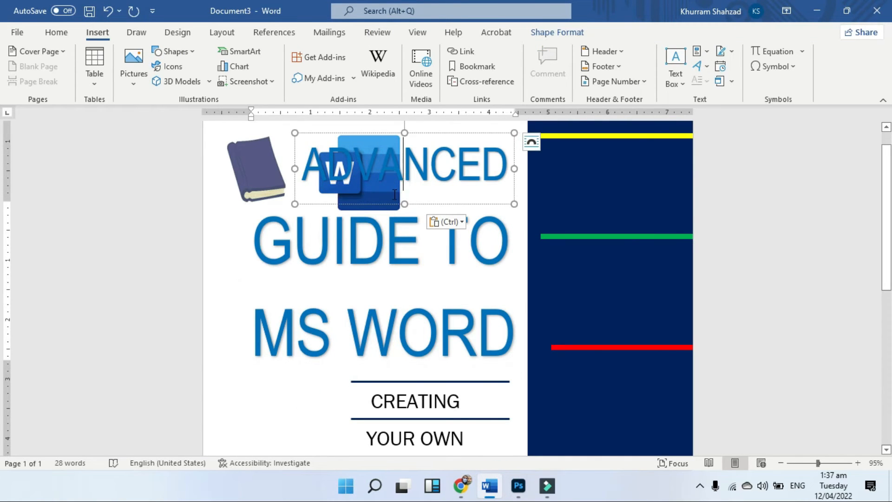
{"action": "right_click", "coordinate": [388, 205]}
{"action": "right_click", "coordinate": [380, 139]}
{"action": "left_click", "coordinate": [811, 132]}
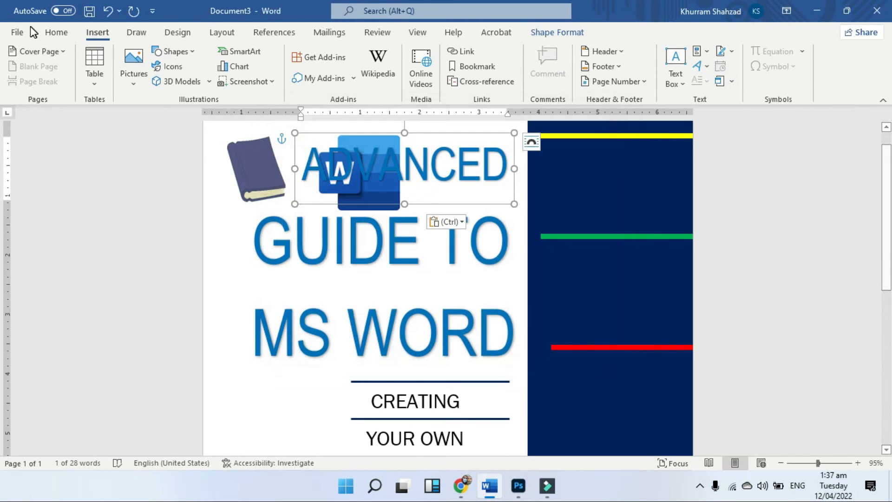
- Pick the Word logo behind the ADVANCED title with Select Objects and set its text wrapping to Square
{"action": "left_click", "coordinate": [56, 32]}
{"action": "left_click", "coordinate": [732, 81]}
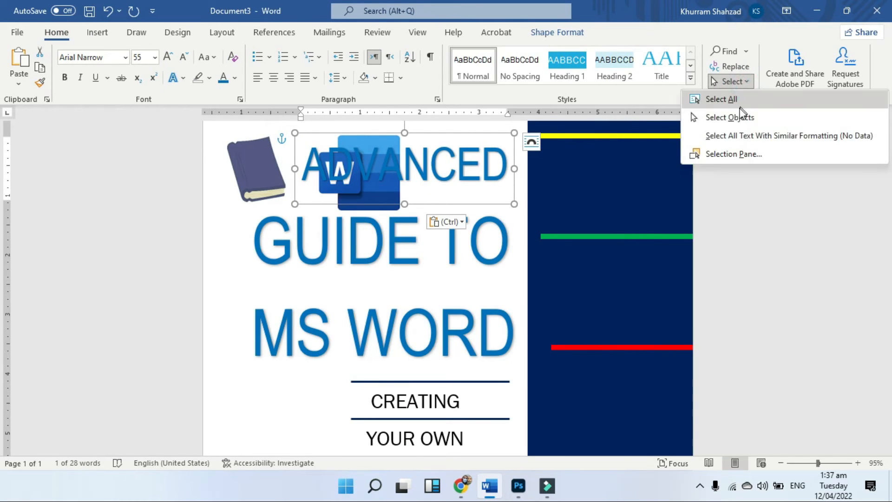
{"action": "left_click", "coordinate": [739, 116]}
{"action": "left_click", "coordinate": [380, 210]}
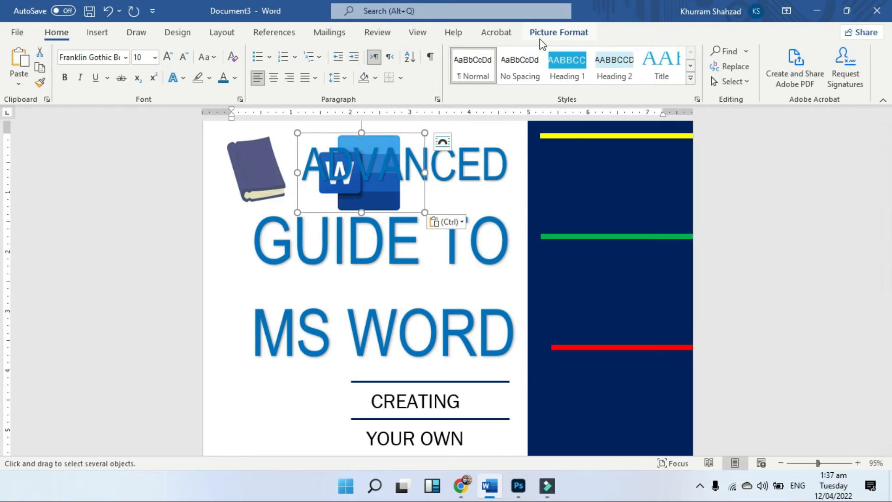
{"action": "left_click", "coordinate": [560, 32]}
{"action": "left_click", "coordinate": [601, 51]}
{"action": "left_click", "coordinate": [608, 66]}
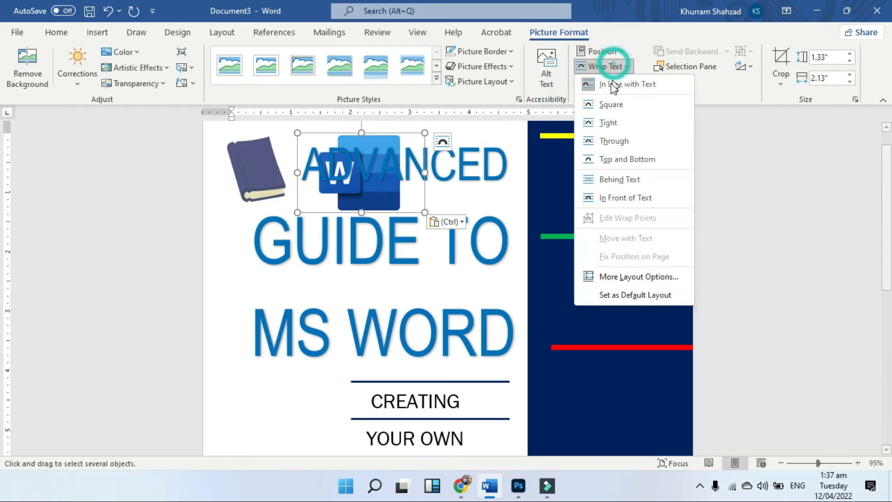
{"action": "left_click", "coordinate": [614, 102]}
- Place the Word logo beside CREATING and YOUR OWN and size it to about 1.54" high by 2.47" wide
{"action": "left_click_drag", "start_coordinate": [385, 196], "coordinate": [343, 335]}
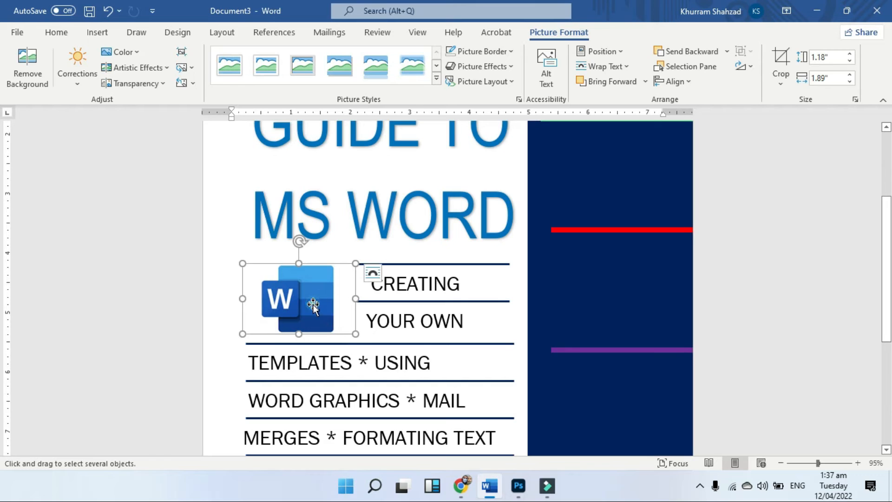
{"action": "left_click", "coordinate": [473, 226]}
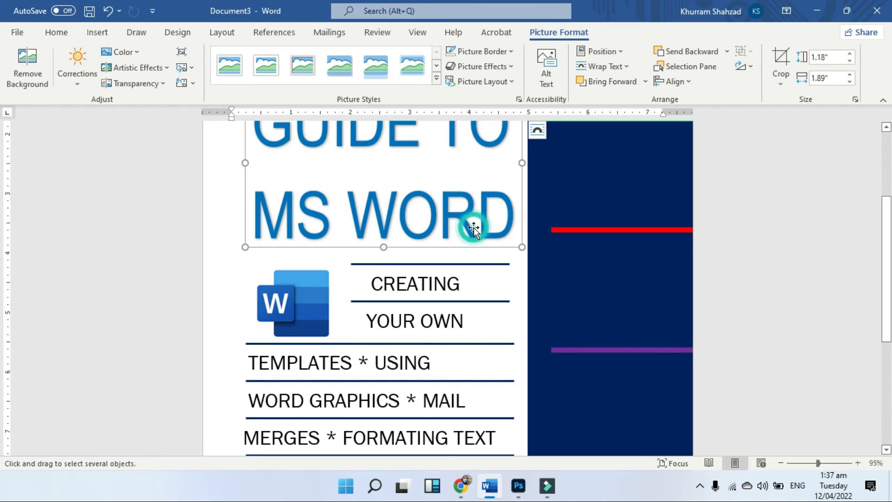
{"action": "left_click", "coordinate": [239, 271]}
{"action": "left_click_drag", "start_coordinate": [237, 268], "coordinate": [220, 247]}
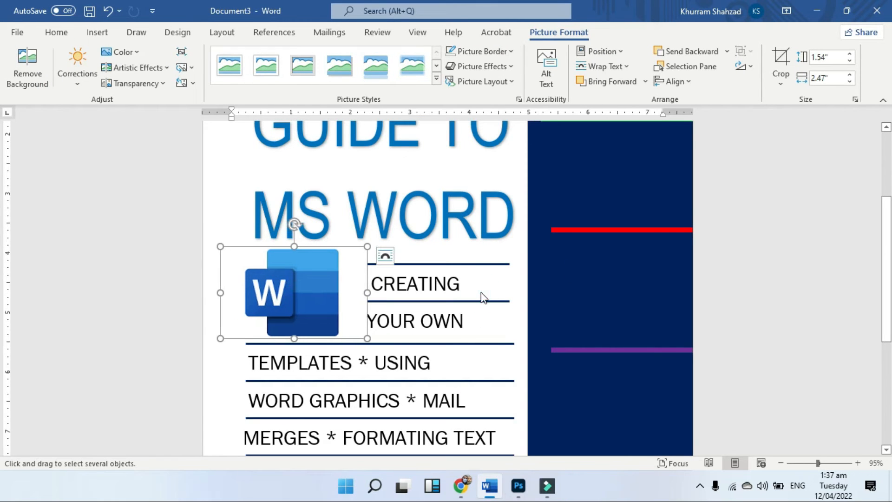
- Nudge the TEMPLATES * USING text box slightly to the right on its line
{"action": "left_click", "coordinate": [420, 321]}
{"action": "left_click", "coordinate": [420, 365]}
{"action": "scroll", "coordinate": [462, 305], "scroll_direction": "down", "scroll_amount": 5}
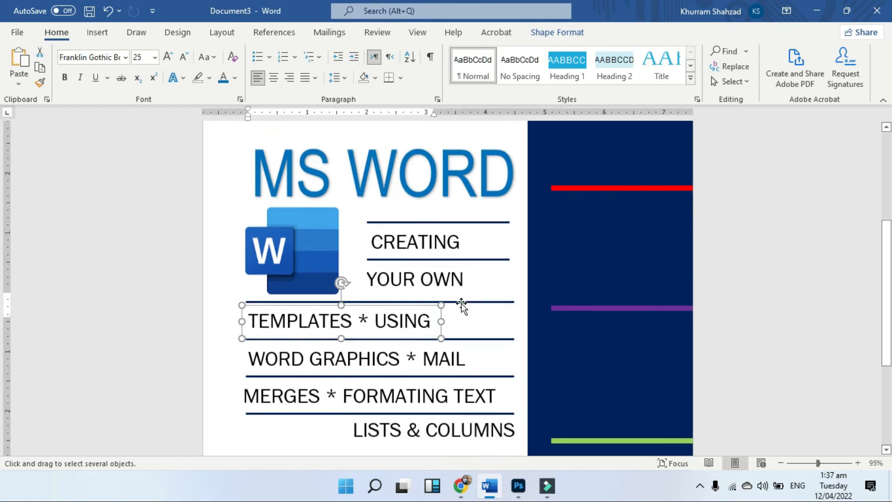
{"action": "scroll", "coordinate": [482, 337], "scroll_direction": "up", "scroll_amount": 5}
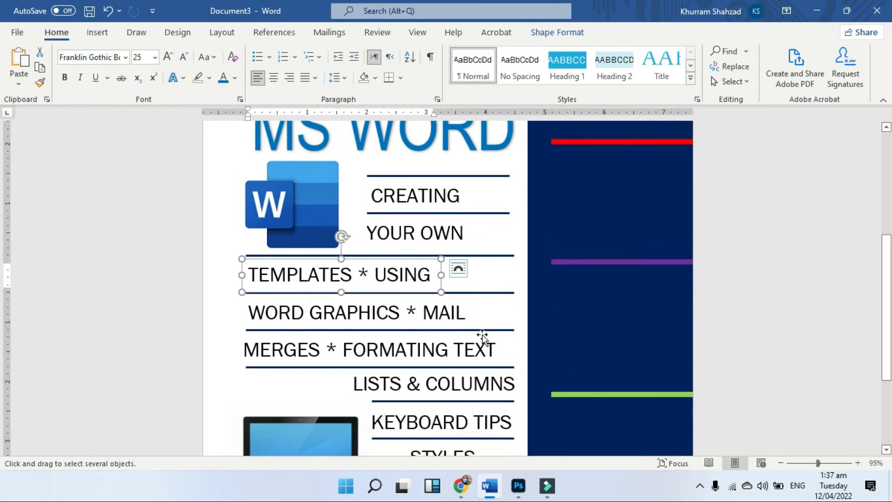
{"action": "left_click_drag", "start_coordinate": [387, 275], "coordinate": [394, 274]}
- Shift the CREATING and YOUR OWN text boxes together to the right and align their centres
{"action": "left_click", "coordinate": [444, 198]}
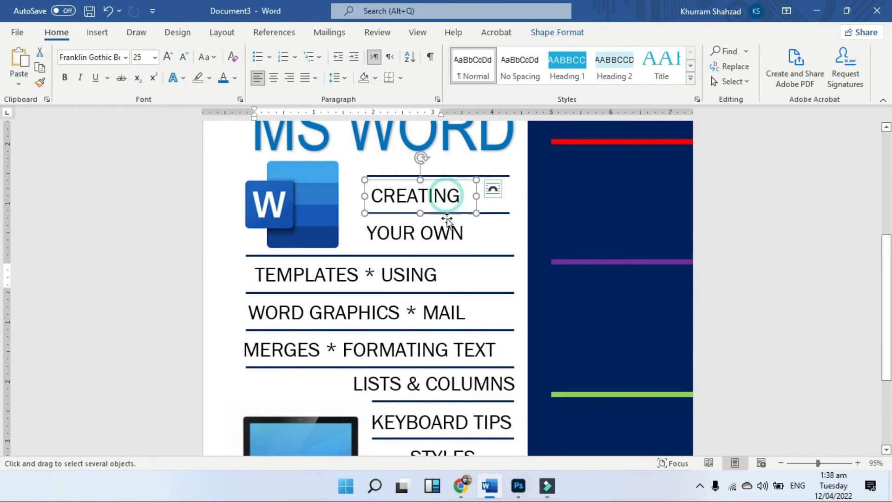
{"action": "left_click", "coordinate": [436, 237], "text": "shift"}
{"action": "left_click_drag", "start_coordinate": [437, 237], "coordinate": [461, 234]}
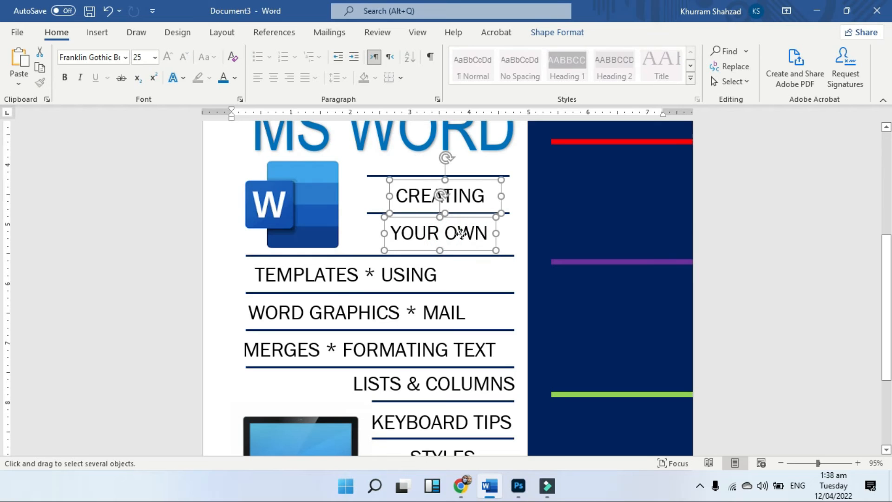
{"action": "left_click", "coordinate": [550, 36]}
{"action": "left_click", "coordinate": [647, 82]}
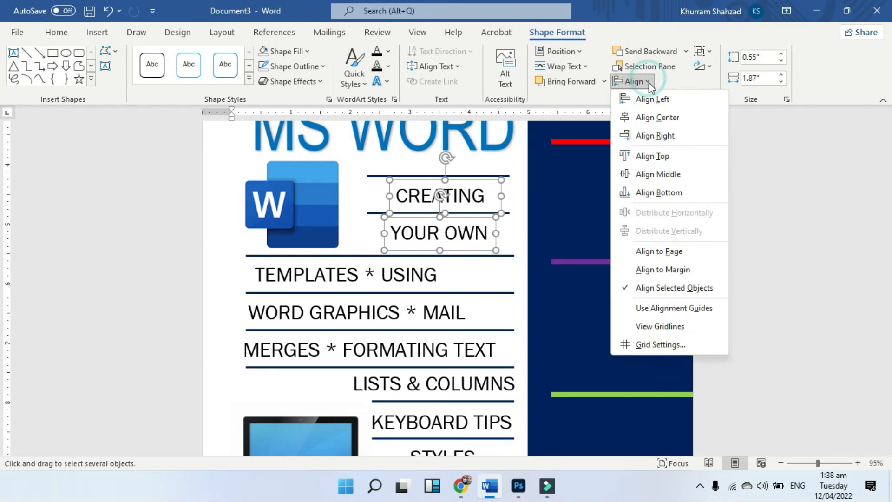
{"action": "left_click", "coordinate": [657, 117]}
- Right-align the TEMPLATES * USING, WORD GRAPHICS * MAIL and MERGES * FORMATING TEXT boxes with each other
{"action": "scroll", "coordinate": [465, 269], "scroll_direction": "down", "scroll_amount": 1}
{"action": "left_click", "coordinate": [426, 251]}
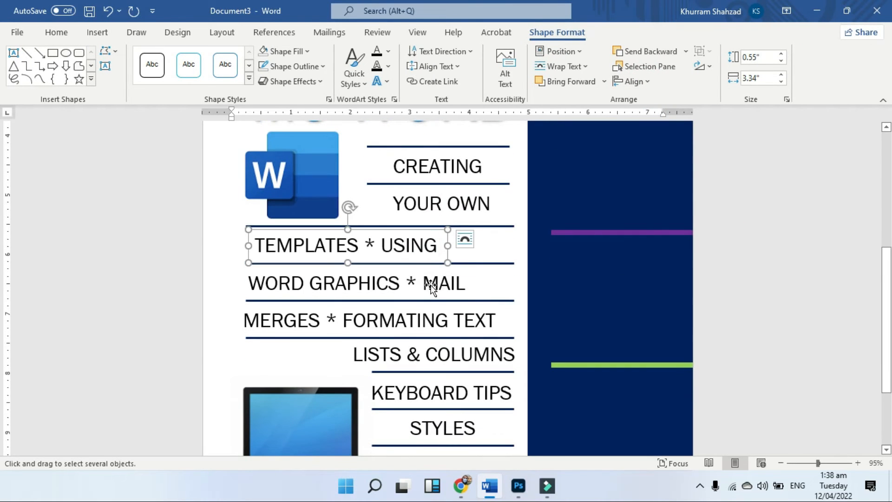
{"action": "left_click", "coordinate": [434, 285], "text": "shift"}
{"action": "left_click", "coordinate": [451, 318], "text": "shift"}
{"action": "left_click", "coordinate": [632, 81]}
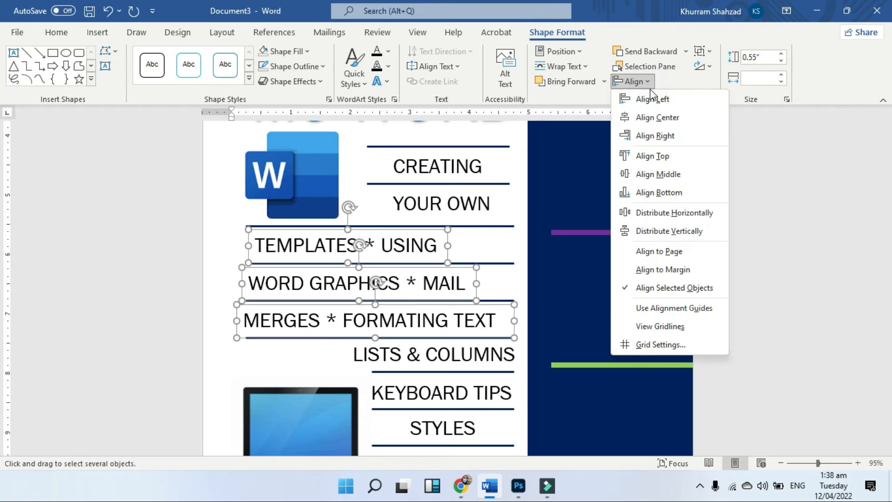
{"action": "left_click", "coordinate": [655, 134]}
- Align the five text boxes from LISTS & COLUMNS down to ADD BORDERS on a common centre
{"action": "scroll", "coordinate": [473, 348], "scroll_direction": "down", "scroll_amount": 3}
{"action": "left_click", "coordinate": [479, 268]}
{"action": "left_click", "coordinate": [446, 306], "text": "shift"}
{"action": "left_click", "coordinate": [446, 342], "text": "shift"}
{"action": "left_click", "coordinate": [446, 379], "text": "shift"}
{"action": "left_click", "coordinate": [450, 412], "text": "shift"}
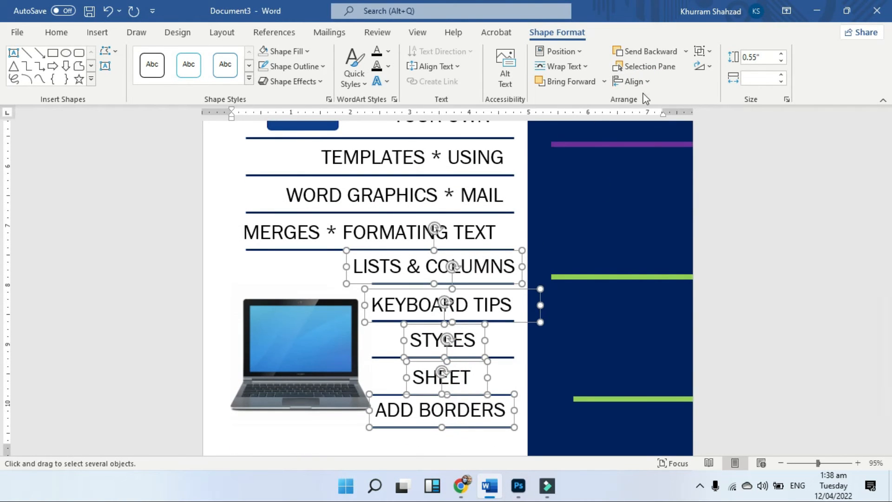
{"action": "left_click", "coordinate": [632, 81]}
{"action": "left_click", "coordinate": [656, 115]}
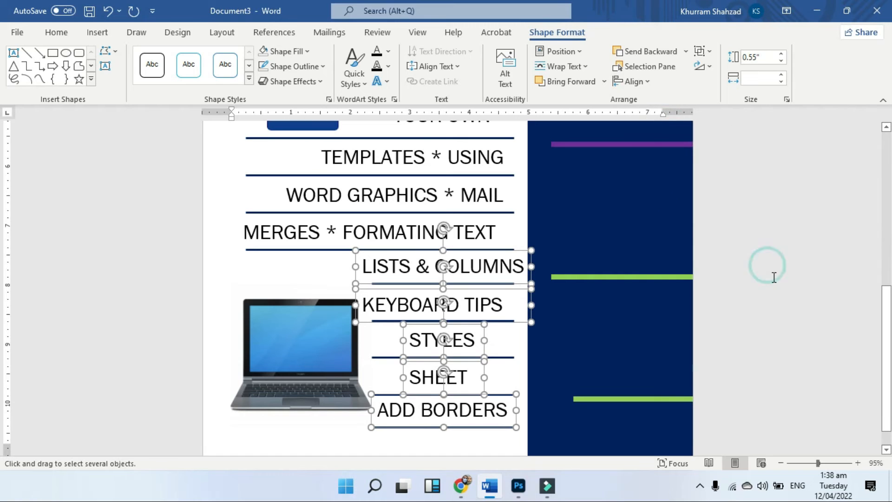
- Move the LISTS & COLUMNS text box slightly left so its text clears the blue band
{"action": "left_click", "coordinate": [496, 239]}
{"action": "left_click", "coordinate": [502, 270], "text": "shift"}
{"action": "left_click_drag", "start_coordinate": [500, 269], "coordinate": [484, 268]}
{"action": "left_click", "coordinate": [753, 280]}
{"action": "key", "text": "ctrl+z"}
{"action": "scroll", "coordinate": [498, 275], "scroll_direction": "down", "scroll_amount": 4}
{"action": "left_click", "coordinate": [725, 335]}
{"action": "scroll", "coordinate": [474, 273], "scroll_direction": "down", "scroll_amount": 5}
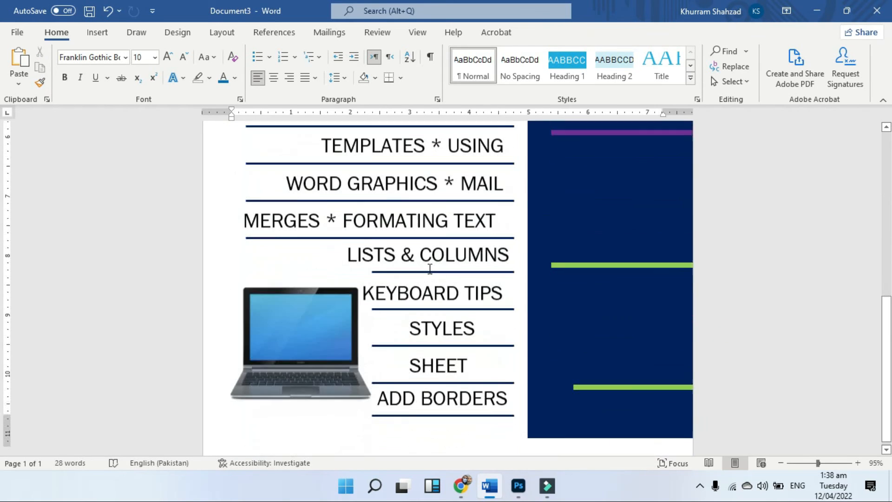
- Extend the line beneath LISTS & COLUMNS to the left so it starts under the beginning of the text
{"action": "left_click", "coordinate": [417, 254]}
{"action": "left_click", "coordinate": [391, 262]}
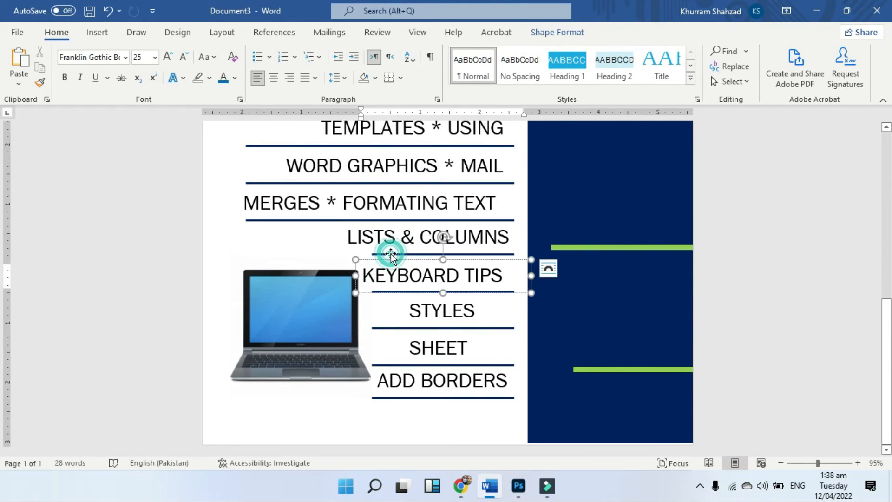
{"action": "left_click", "coordinate": [392, 255]}
{"action": "left_click_drag", "start_coordinate": [427, 254], "coordinate": [427, 249]}
{"action": "left_click", "coordinate": [426, 252]}
{"action": "left_click_drag", "start_coordinate": [372, 254], "coordinate": [345, 253]}
- Narrow the KEYBOARD TIPS text box and shift it slightly right over its line
{"action": "left_click", "coordinate": [391, 285]}
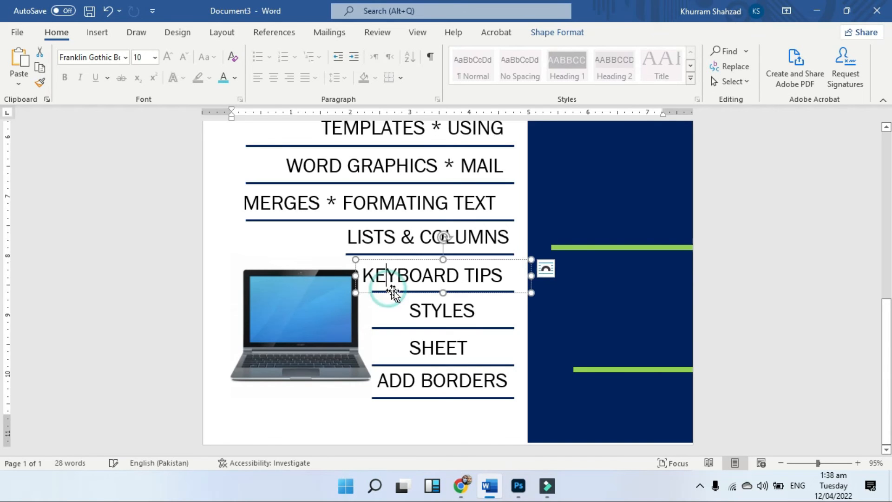
{"action": "left_click", "coordinate": [442, 291]}
{"action": "left_click_drag", "start_coordinate": [531, 275], "coordinate": [493, 261]}
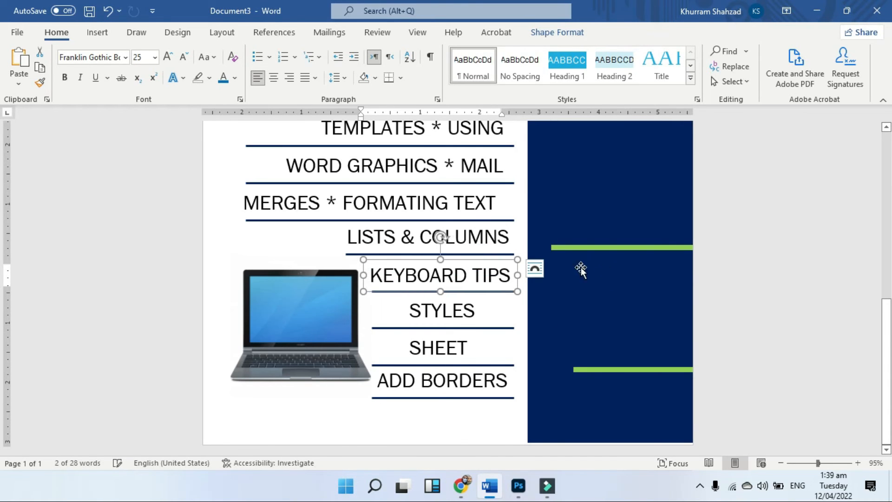
{"action": "left_click", "coordinate": [492, 344]}
- Duplicate the CREATING text box and place the copy in the blue band just below the yellow line
{"action": "scroll", "coordinate": [556, 294], "scroll_direction": "up", "scroll_amount": 10}
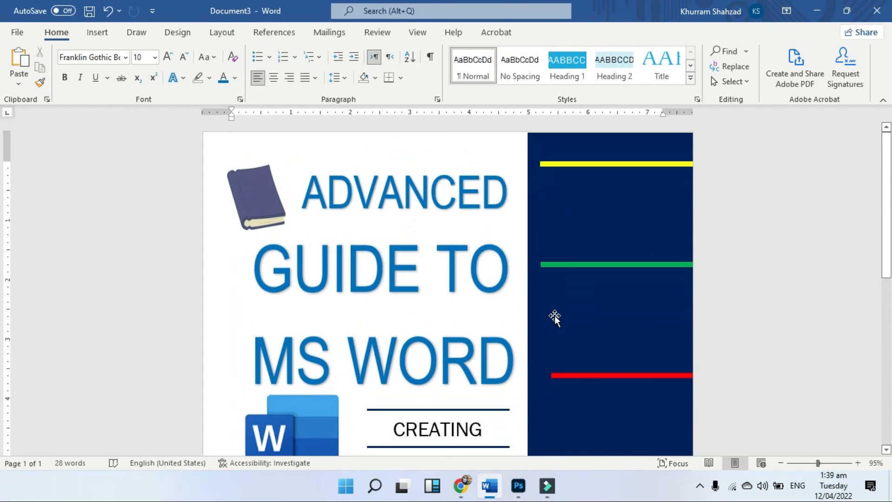
{"action": "scroll", "coordinate": [443, 160], "scroll_direction": "down", "scroll_amount": 3}
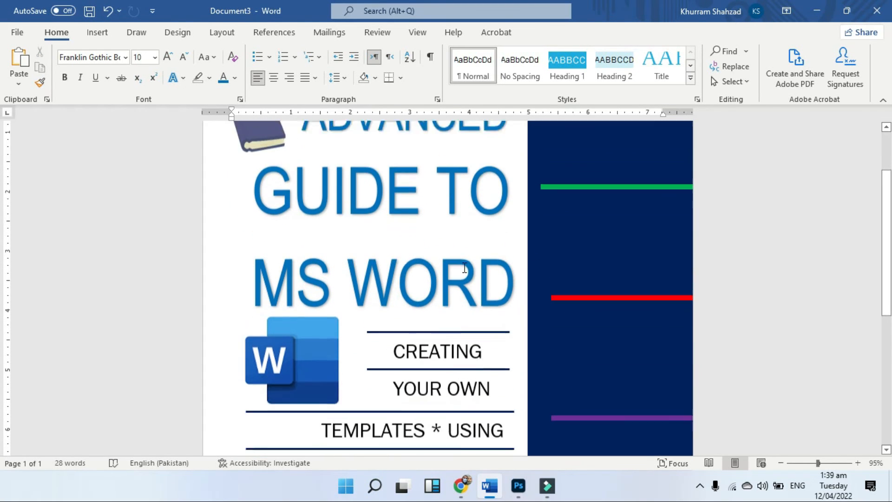
{"action": "left_click", "coordinate": [455, 337]}
{"action": "left_click", "coordinate": [455, 327]}
{"action": "key", "text": "ctrl+c"}
{"action": "key", "text": "ctrl+v"}
{"action": "left_click_drag", "start_coordinate": [585, 216], "coordinate": [624, 169]}
{"action": "scroll", "coordinate": [619, 279], "scroll_direction": "up", "scroll_amount": 3}
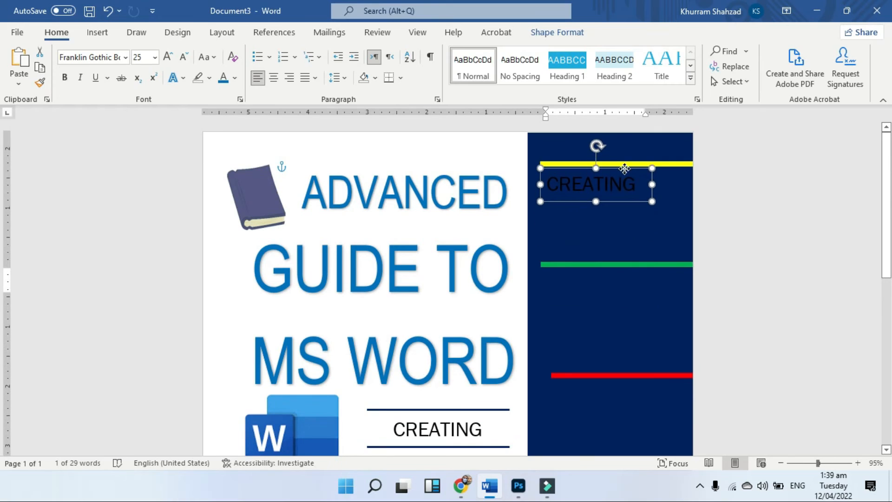
- Replace the copied box's text with LETTERS & MAILING on two lines and make the box taller to fit
{"action": "type", "text": "LETTERS &"}
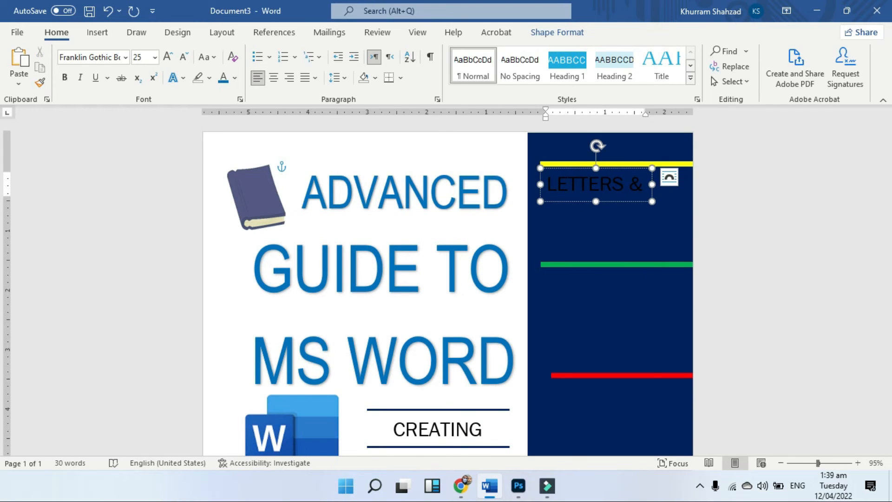
{"action": "left_click_drag", "start_coordinate": [596, 201], "coordinate": [596, 232]}
{"action": "left_click", "coordinate": [593, 207]}
{"action": "type", "text": "MAILING"}
- Colour the LETTERS & MAILING text white and nudge its box up and left beneath the yellow line
{"action": "key", "text": "ctrl+a"}
{"action": "left_click", "coordinate": [235, 78]}
{"action": "left_click", "coordinate": [226, 131]}
{"action": "left_click", "coordinate": [637, 183]}
{"action": "left_click_drag", "start_coordinate": [637, 168], "coordinate": [638, 166]}
{"action": "key", "text": "ctrl+Left"}
{"action": "key", "text": "ctrl+Left"}
{"action": "key", "text": "ctrl+Left"}
{"action": "key", "text": "ctrl+Left"}
{"action": "key", "text": "ctrl+Left"}
{"action": "key", "text": "ctrl+Left"}
{"action": "key", "text": "ctrl+Left"}
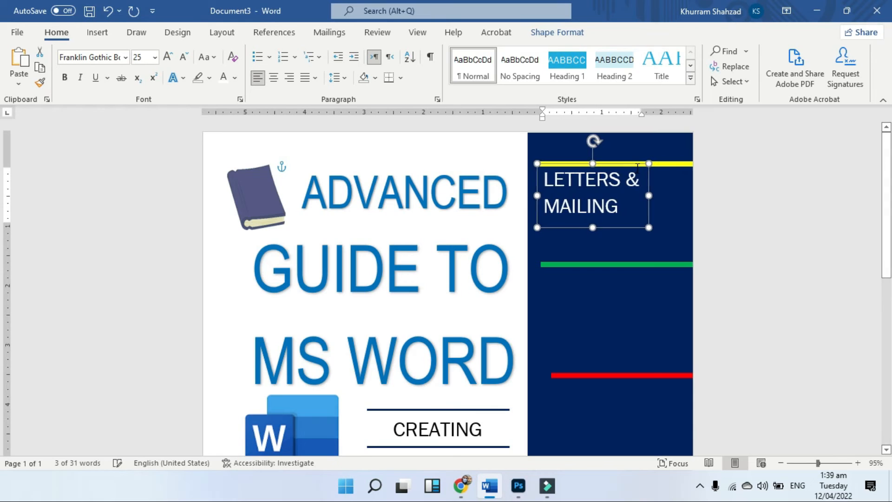
- Duplicate the LETTERS & MAILING box below the green line, change its text to DESIGINING DOCUMENT and widen it to fit
{"action": "left_click_drag", "start_coordinate": [616, 227], "coordinate": [626, 334], "text": "ctrl"}
{"action": "scroll", "coordinate": [646, 186], "scroll_direction": "down", "scroll_amount": 3}
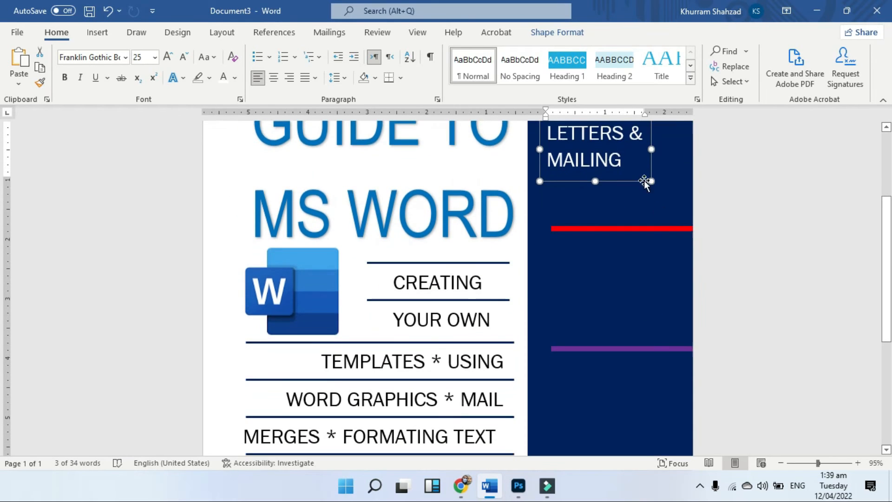
{"action": "scroll", "coordinate": [790, 218], "scroll_direction": "up", "scroll_amount": 2}
{"action": "type", "text": "DESIGINING"}
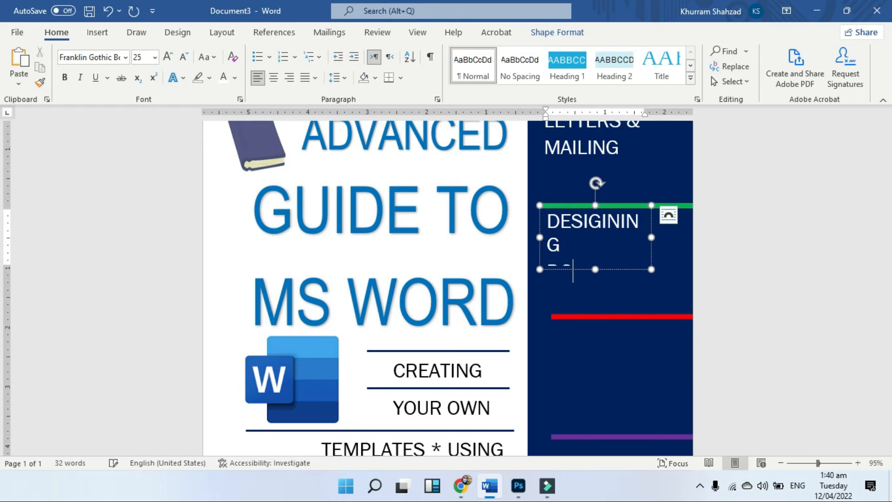
{"action": "left_click_drag", "start_coordinate": [651, 237], "coordinate": [665, 237]}
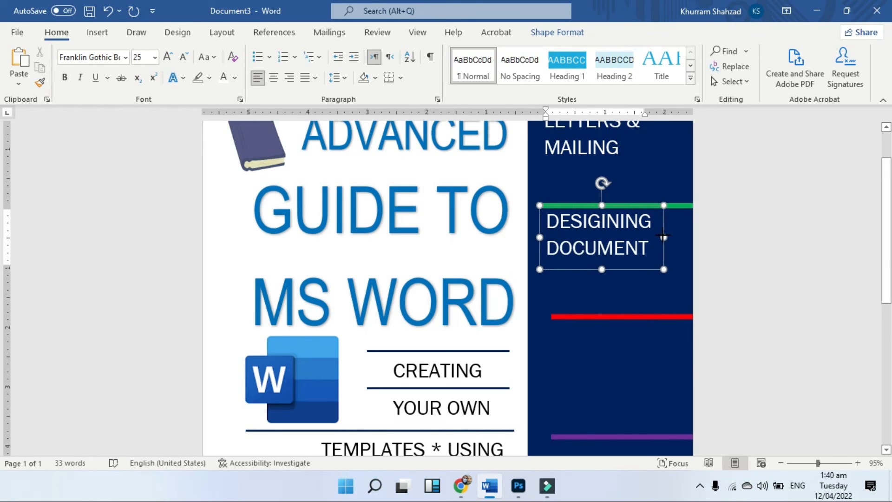
- Copy the DESIGINING DOCUMENT box below the red line and replace its text with TABLES & CHARTS
{"action": "key", "text": "ctrl+c"}
{"action": "key", "text": "ctrl+v"}
{"action": "scroll", "coordinate": [711, 315], "scroll_direction": "down", "scroll_amount": 1}
{"action": "left_click_drag", "start_coordinate": [645, 158], "coordinate": [648, 263]}
{"action": "left_click", "coordinate": [656, 283]}
{"action": "key", "text": "ctrl+a"}
{"action": "type", "text": "T"}
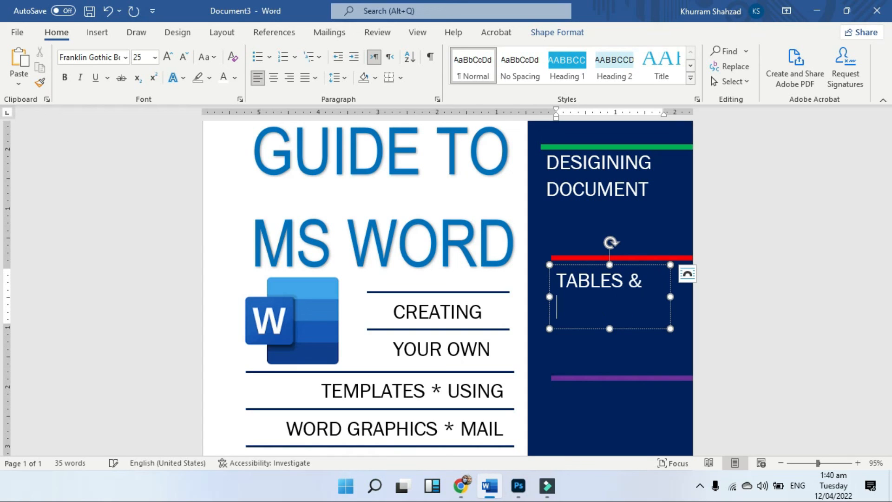
- Duplicate the TABLES & CHARTS box below the purple line and replace its text with DRAWING IN WORD
{"action": "scroll", "coordinate": [643, 197], "scroll_direction": "down", "scroll_amount": 3}
{"action": "left_click_drag", "start_coordinate": [639, 182], "coordinate": [641, 299]}
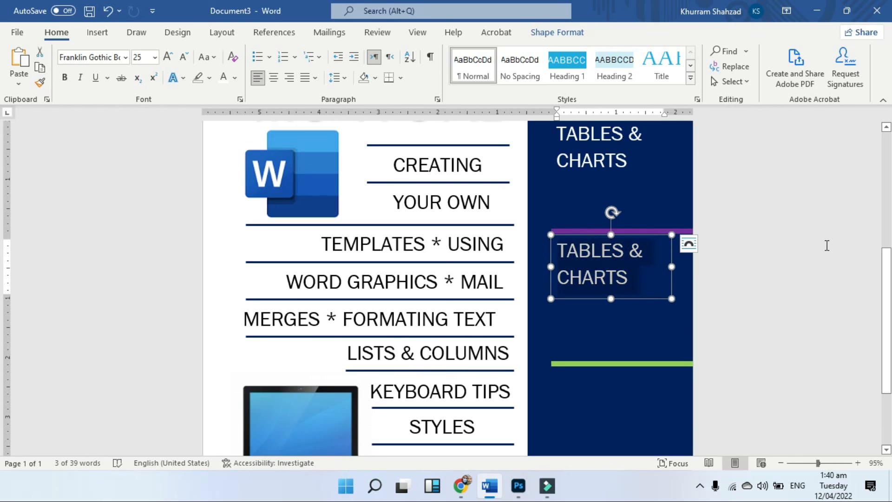
{"action": "type", "text": "DRAWING"}
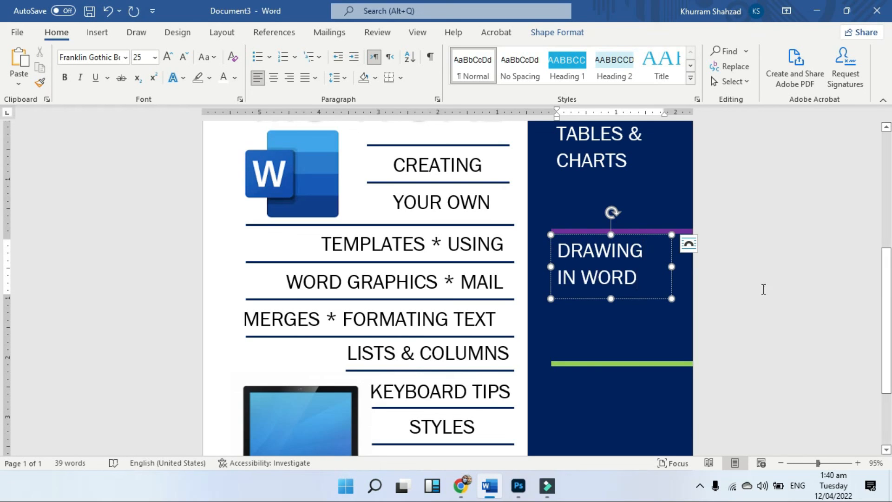
- Duplicate the DRAWING IN WORD box below the light green line and replace its text with KEYBOARD SHORTCUTS
{"action": "mouse_move", "coordinate": [664, 300]}
{"action": "left_mouse_down"}
{"action": "mouse_move", "coordinate": [674, 311]}
{"action": "mouse_move", "coordinate": [643, 226]}
{"action": "mouse_move", "coordinate": [633, 348]}
{"action": "left_mouse_up"}
{"action": "left_click", "coordinate": [606, 302]}
{"action": "type", "text": "KE"}
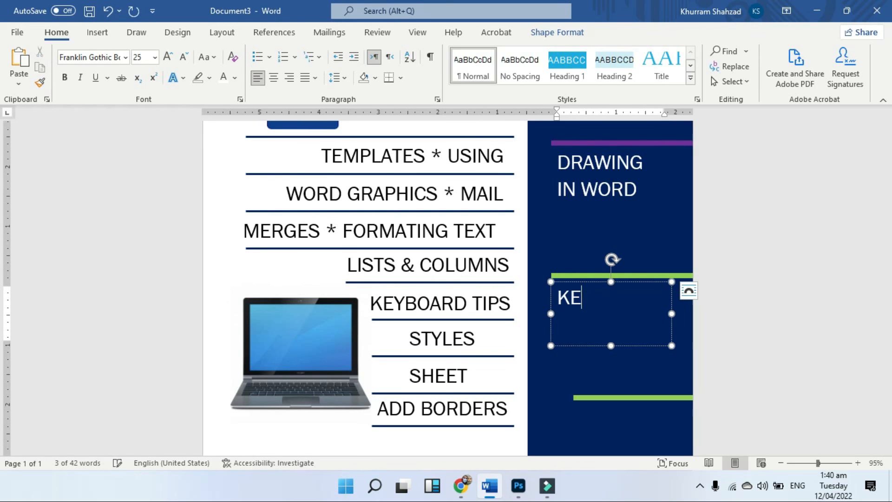
{"action": "type", "text": "YBOARD SHORTCUTS"}
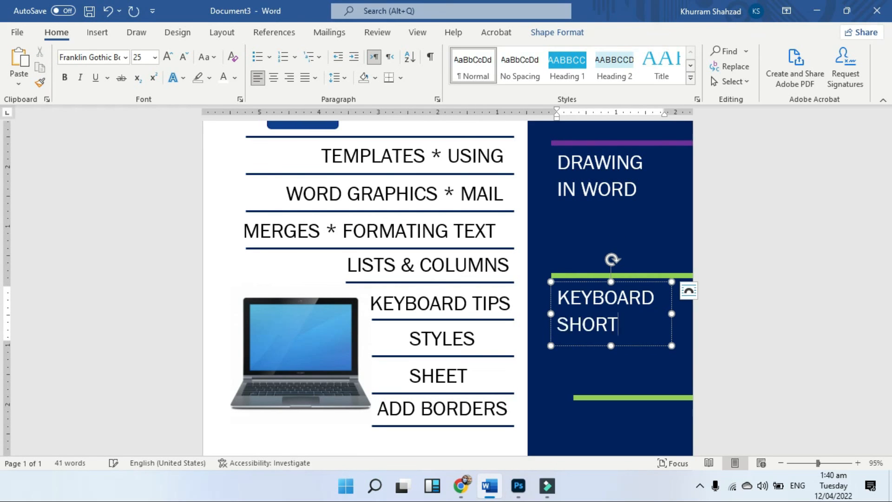
- Extend the lowest line in the blue band left to match the line above it and change its outline to red
{"action": "left_click", "coordinate": [685, 402]}
{"action": "left_click", "coordinate": [676, 395]}
{"action": "left_click_drag", "start_coordinate": [574, 398], "coordinate": [551, 398]}
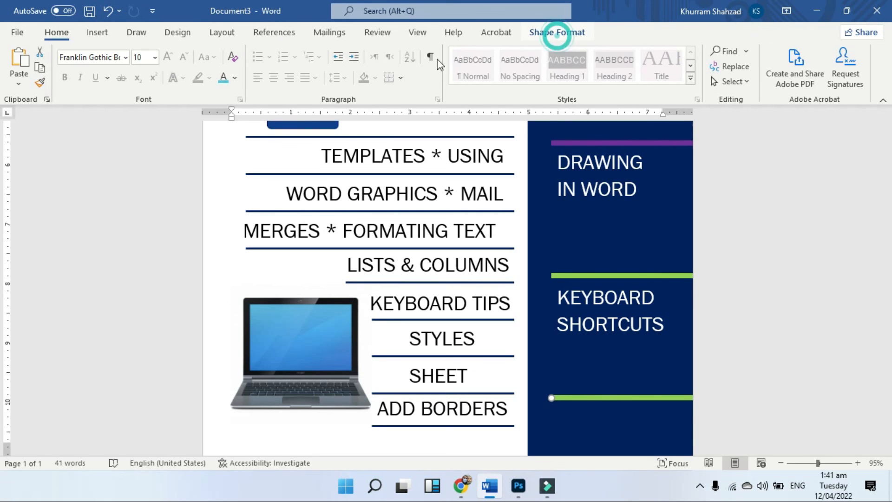
{"action": "left_click", "coordinate": [556, 32]}
{"action": "left_click", "coordinate": [322, 67]}
{"action": "left_click", "coordinate": [278, 185]}
- Review the finished cover page by zooming out to 35% so the whole page fits in view
{"action": "scroll", "coordinate": [604, 278], "scroll_direction": "up", "scroll_amount": 7}
{"action": "scroll", "coordinate": [732, 295], "scroll_direction": "down", "scroll_amount": 5}
{"action": "left_click", "coordinate": [737, 292]}
{"action": "scroll", "coordinate": [742, 298], "scroll_direction": "down", "scroll_amount": 7}
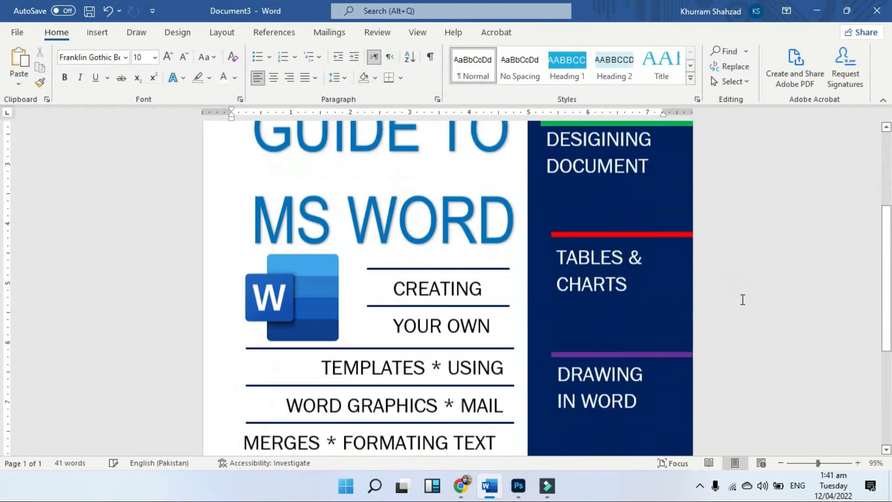
{"action": "left_click_drag", "start_coordinate": [818, 464], "coordinate": [800, 463]}
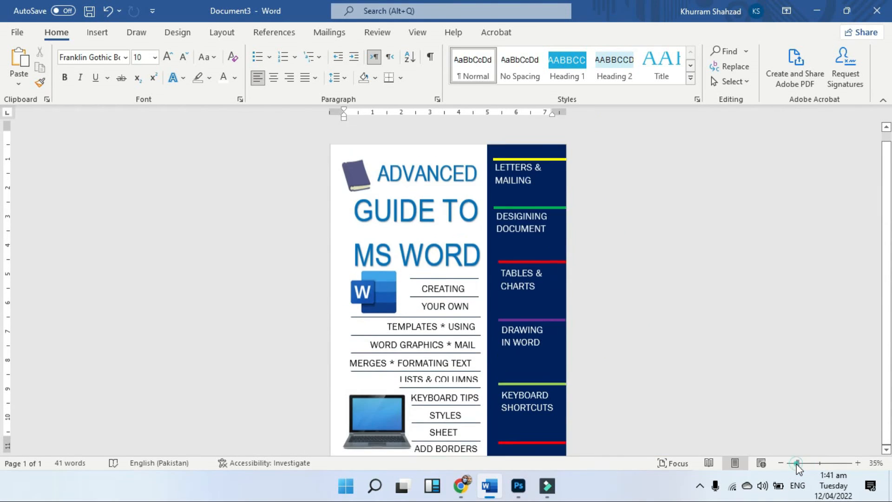
{"action": "left_click", "coordinate": [797, 464]}
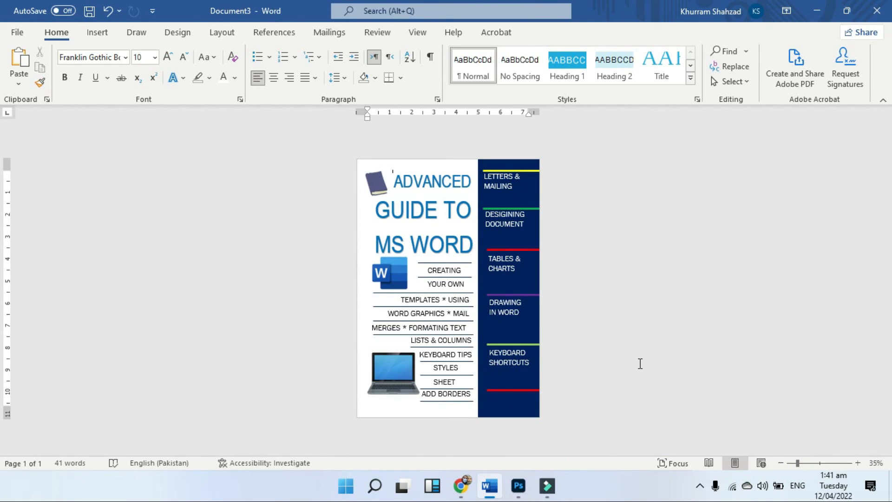